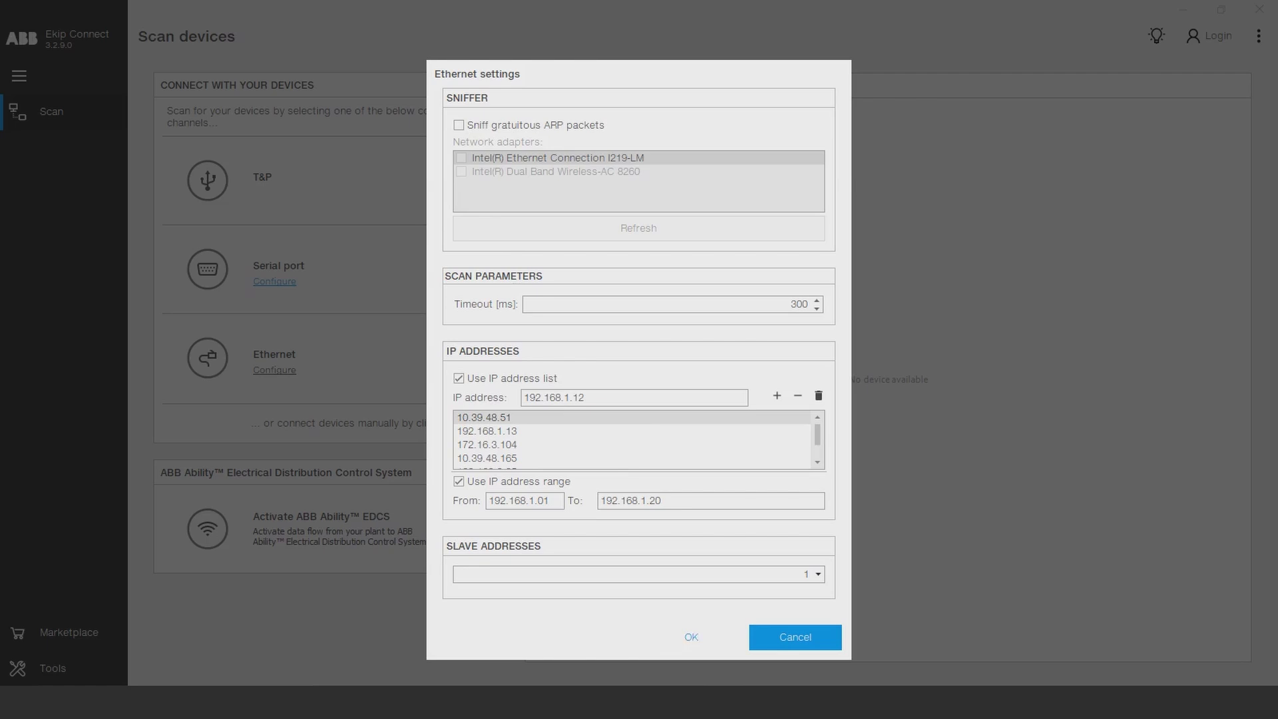
# - Confirm the Ethernet settings and scan for devices over the Ethernet channel
pyautogui.click(691, 637)
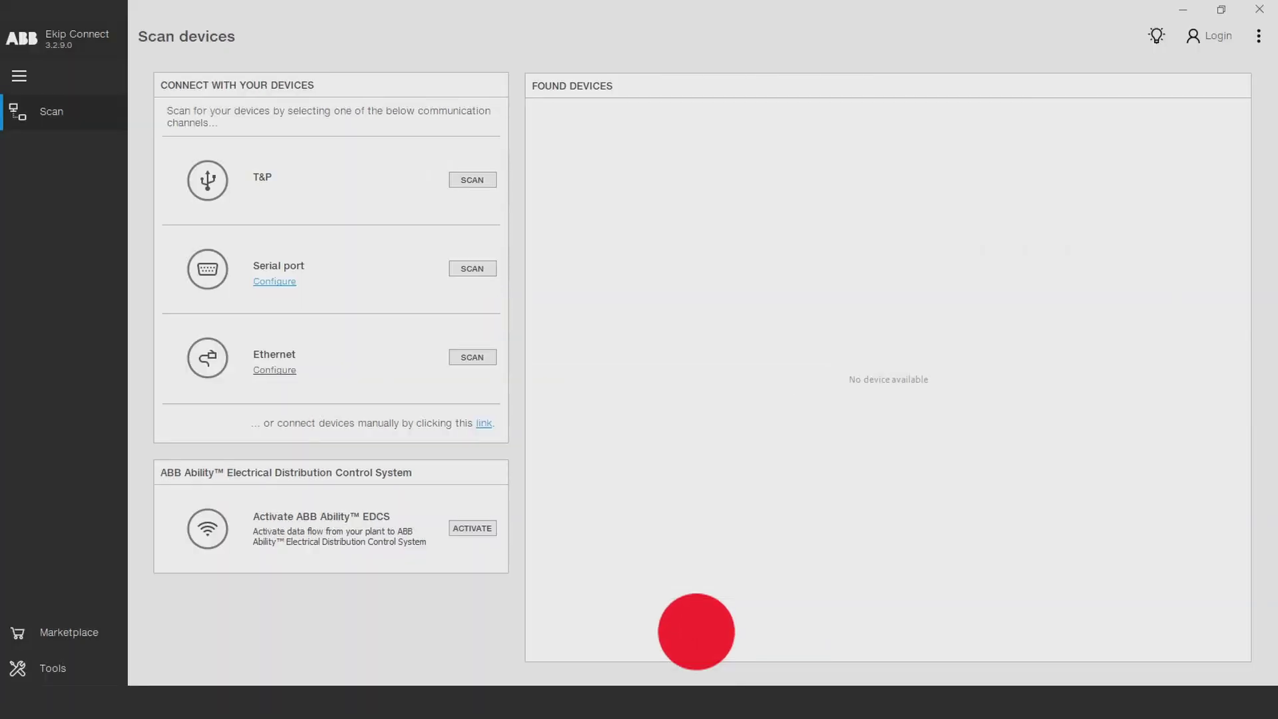
pyautogui.click(472, 357)
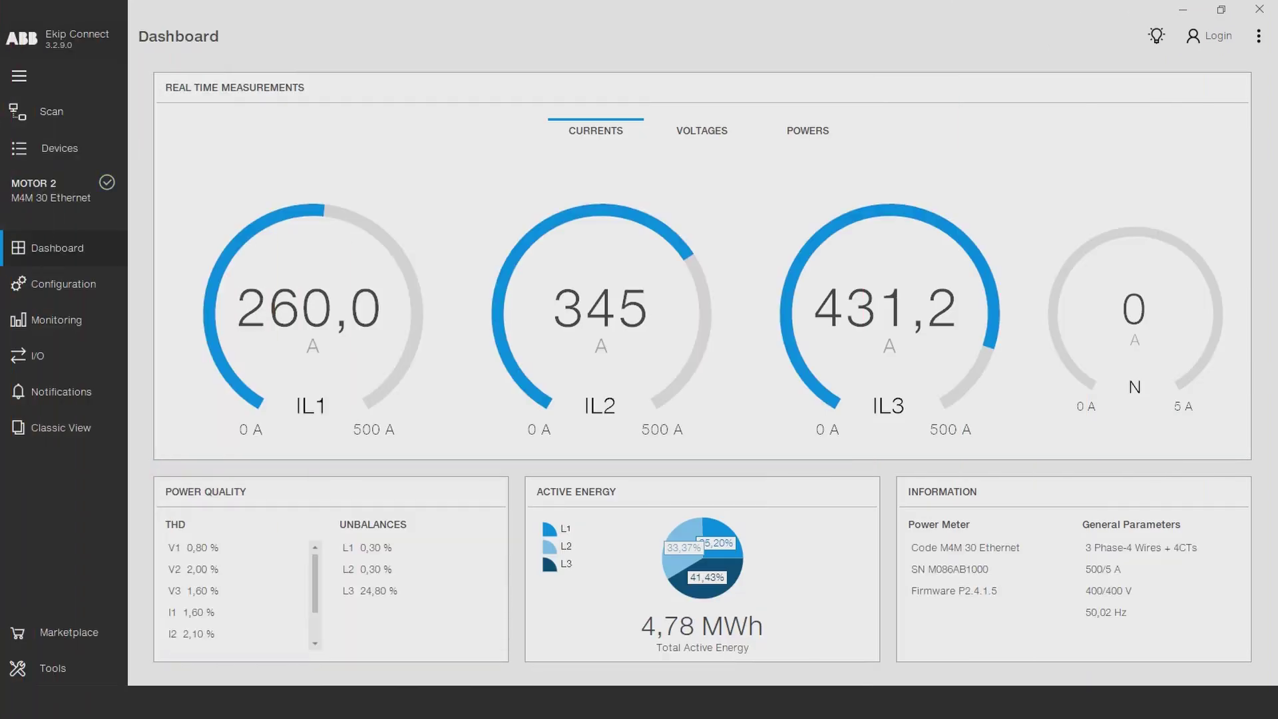
# - View the dashboard's real-time voltages, including the line-to-line values, and the real-time powers
pyautogui.click(702, 131)
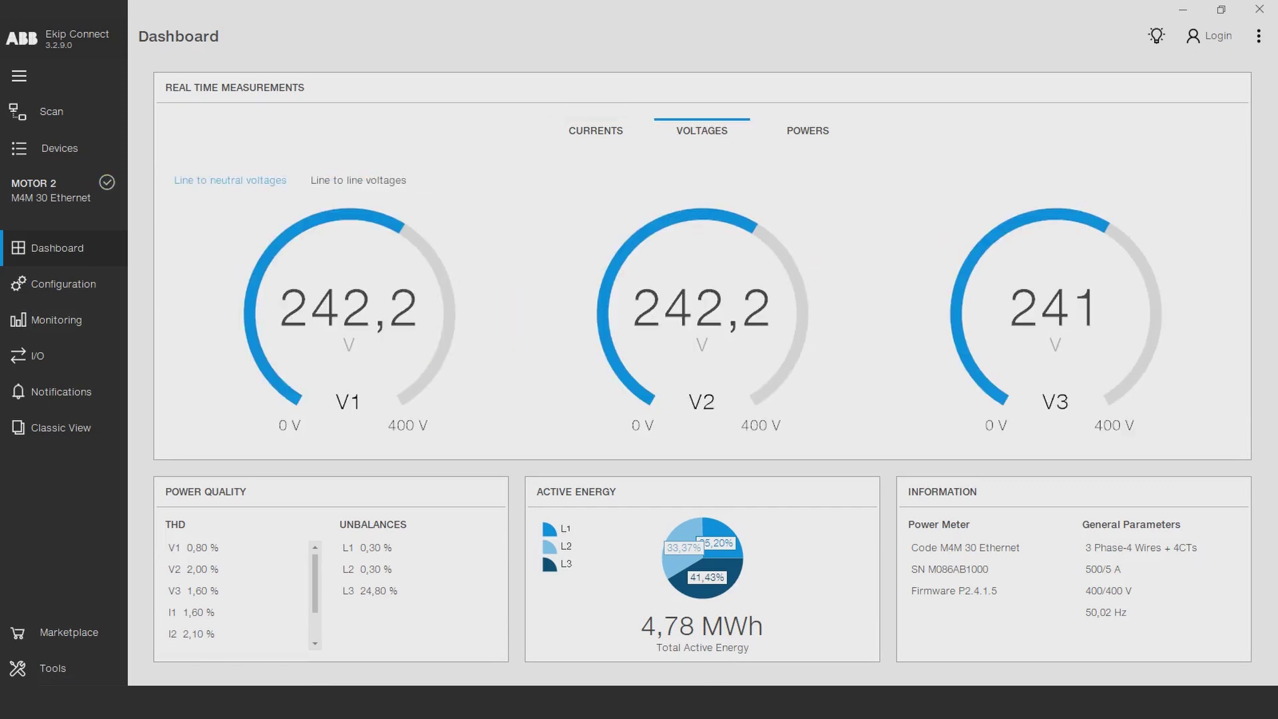
pyautogui.click(358, 180)
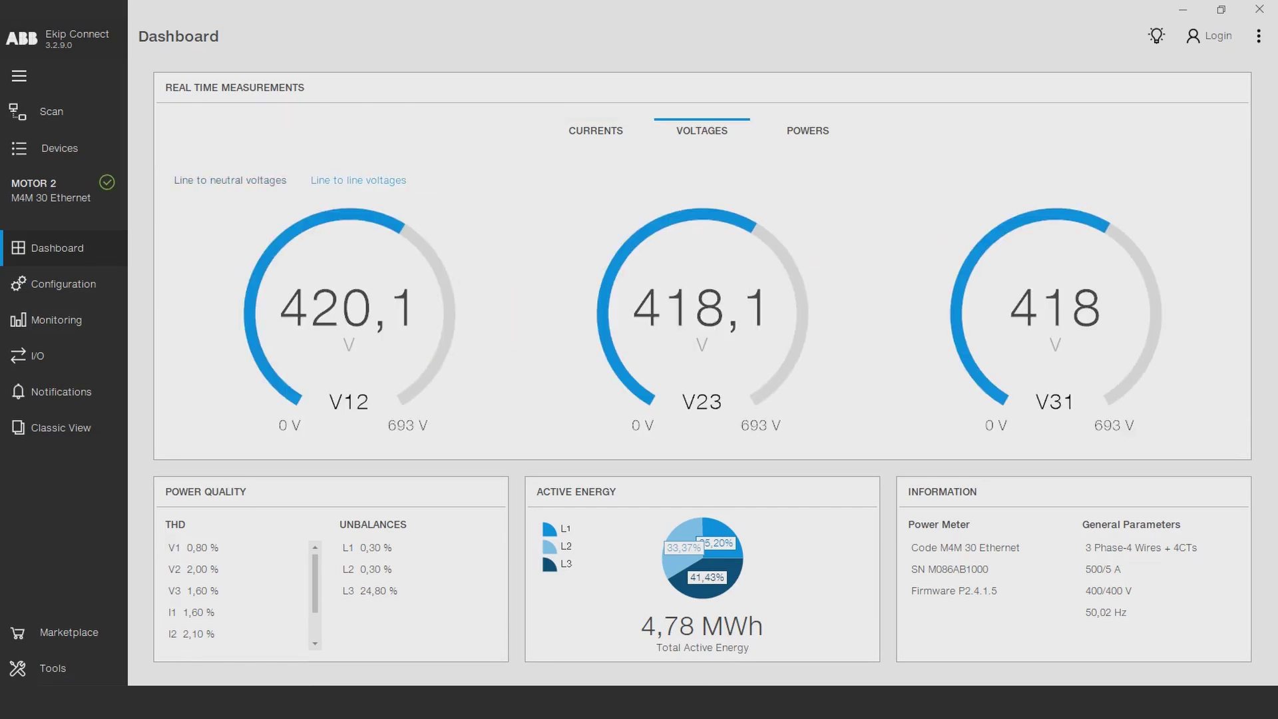
pyautogui.click(807, 130)
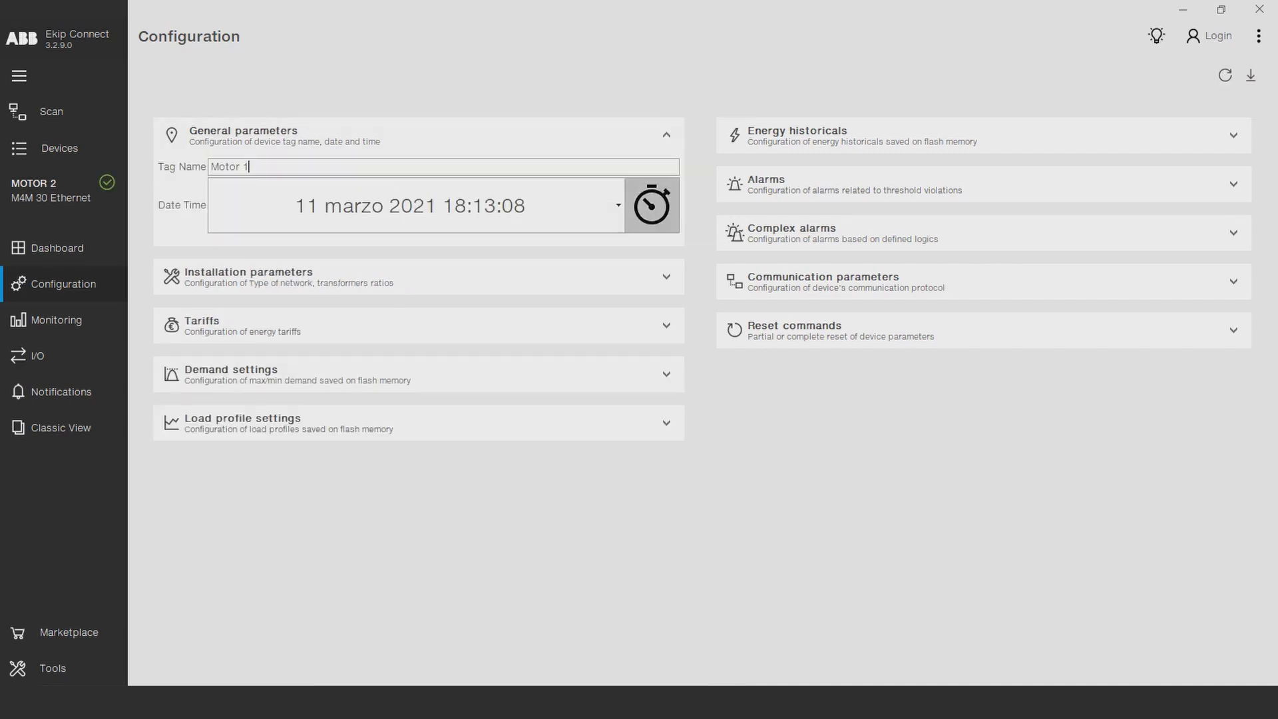
# - Synchronize the device's date and time, and change the primary value of the VT ratio in the installation parameters
pyautogui.click(651, 205)
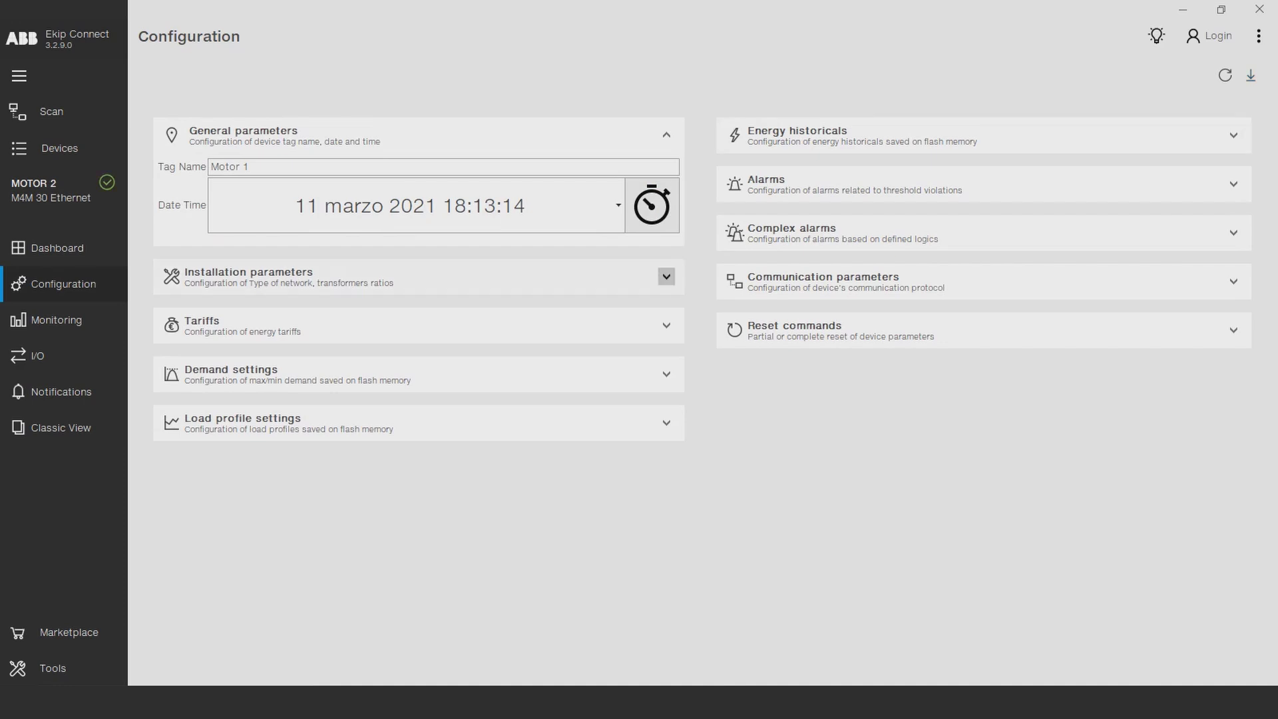
pyautogui.click(667, 276)
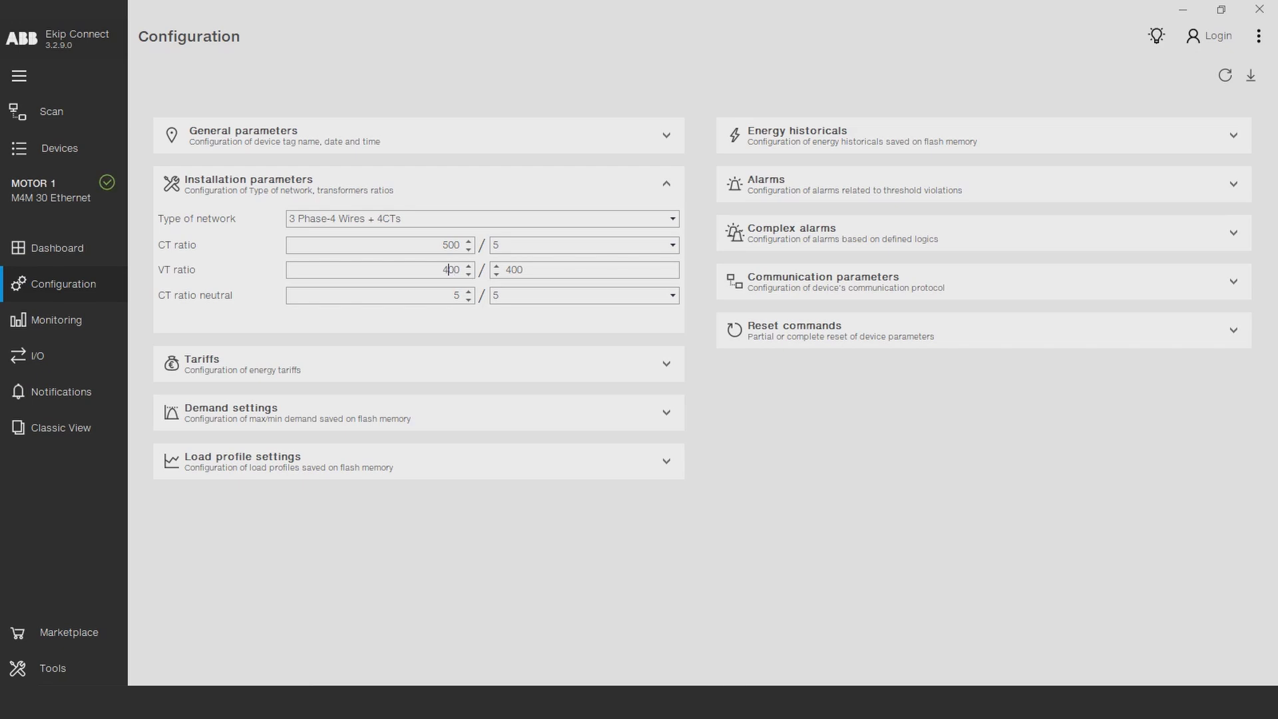
pyautogui.press('BackSpace')
pyautogui.write('10')
pyautogui.click(448, 270)
pyautogui.press('BackSpace')
pyautogui.write('10')
# - Look through the Communication and Input tariff sources, return the source to Clock, and decline transferring the changes
pyautogui.click(666, 363)
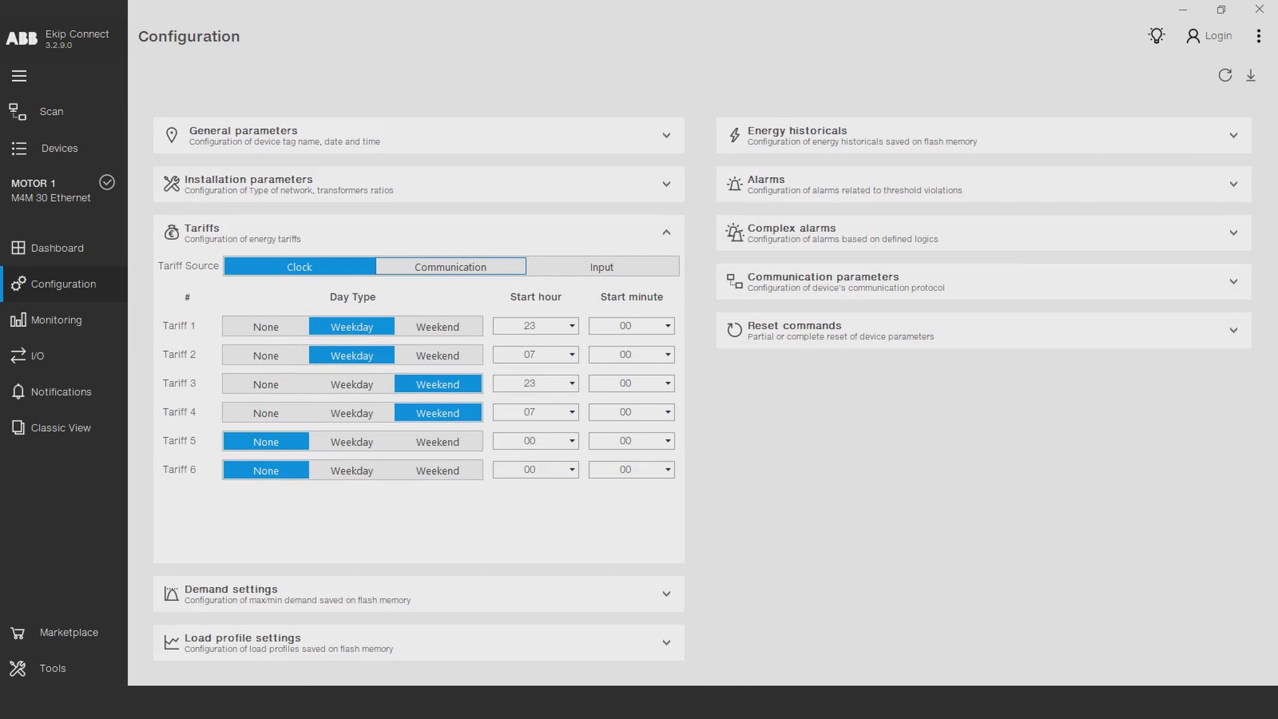
pyautogui.click(451, 266)
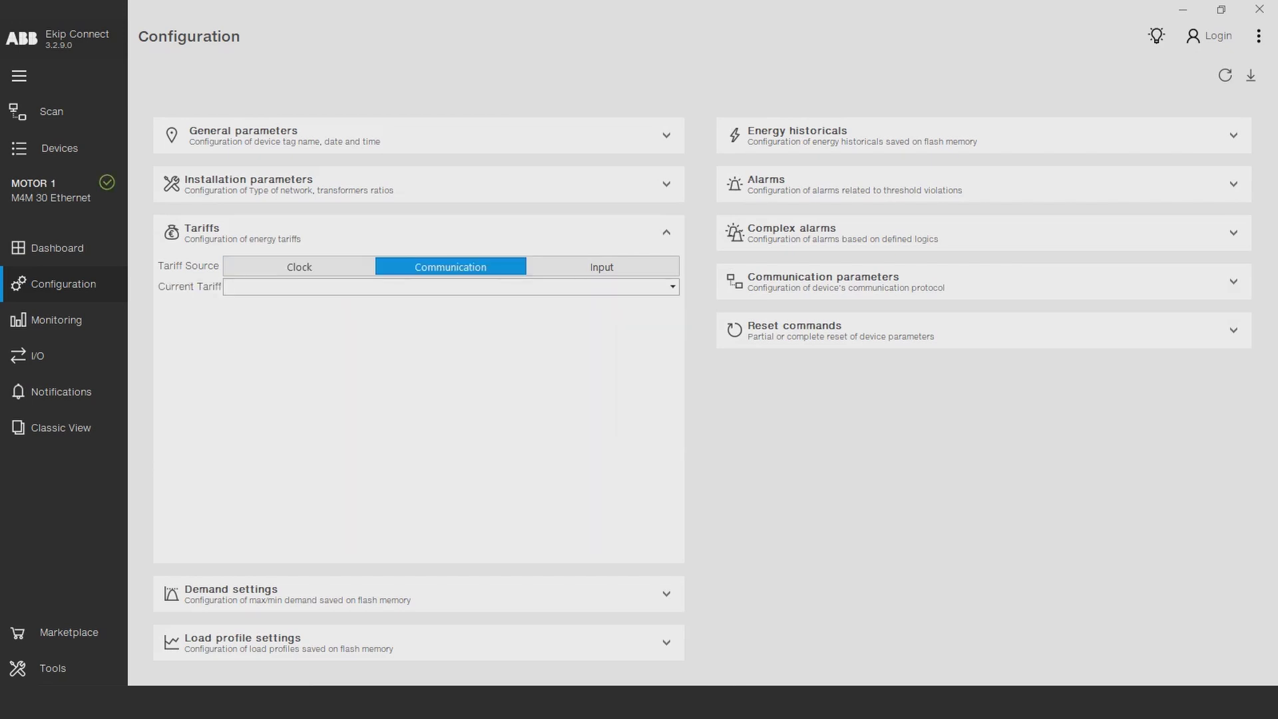
pyautogui.click(672, 286)
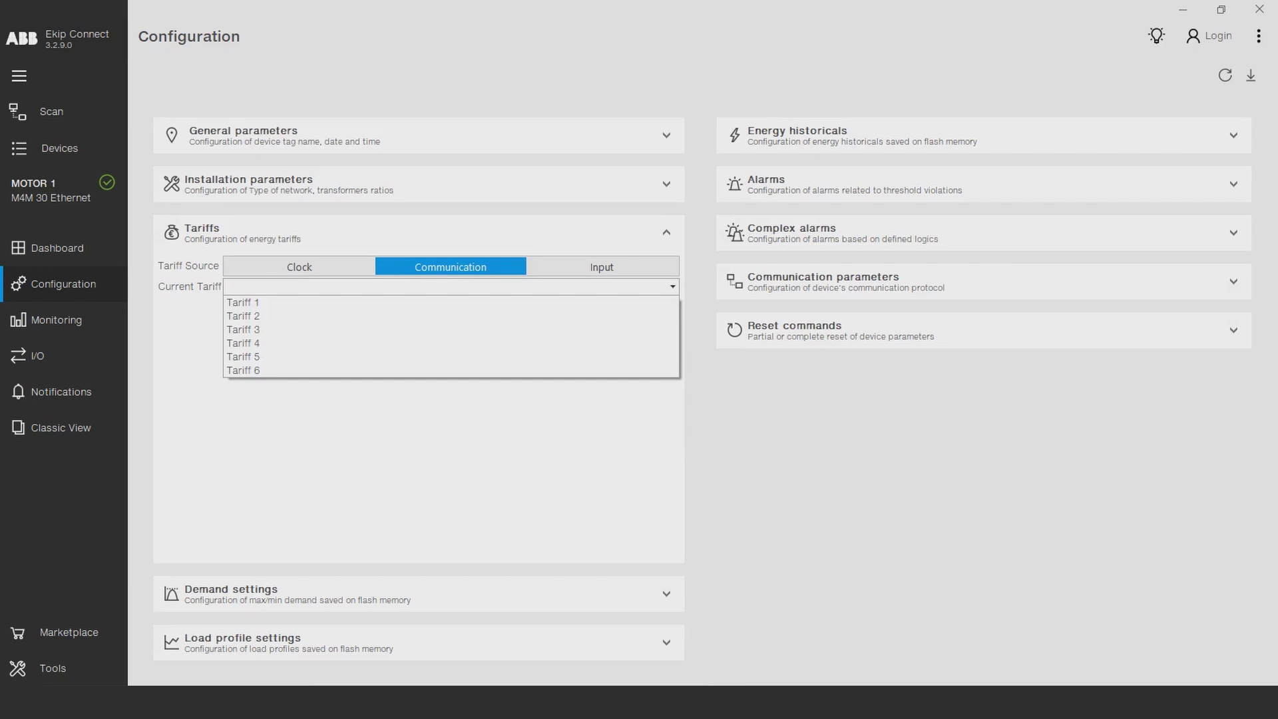
pyautogui.click(601, 267)
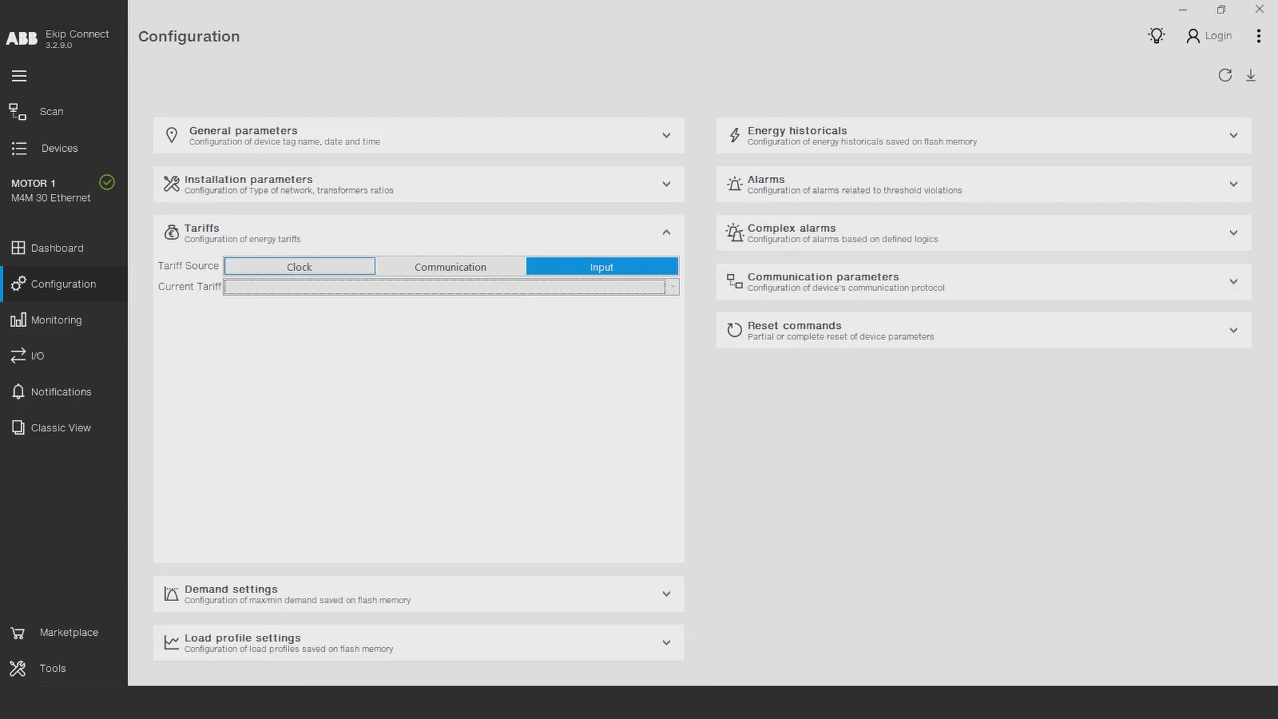
pyautogui.click(300, 266)
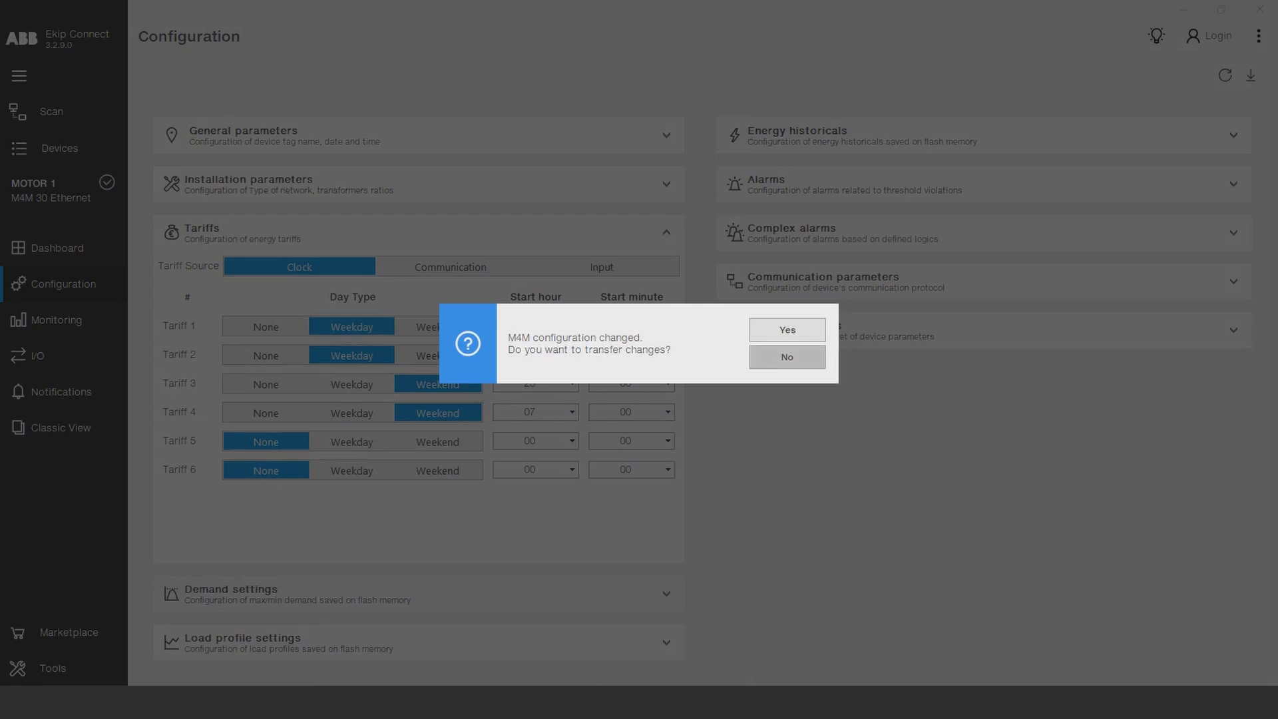
pyautogui.click(787, 357)
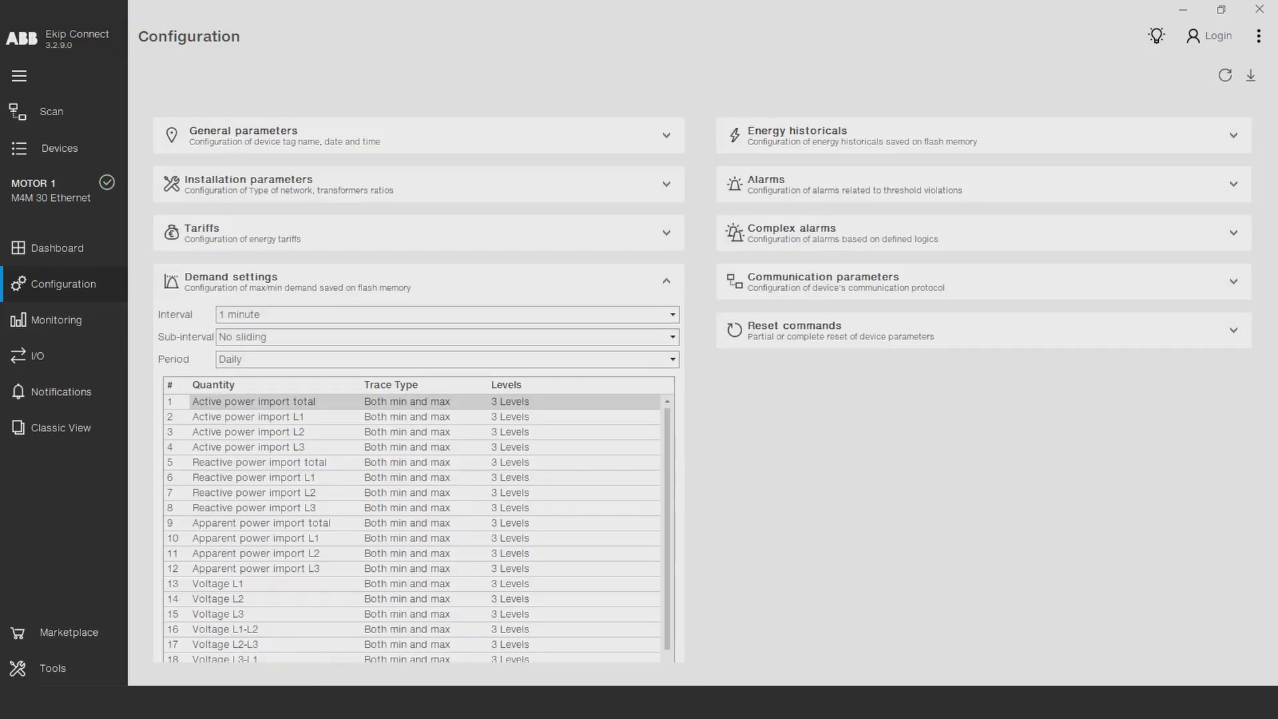
# - Examine the available interval, sub-interval and period options in the demand settings
pyautogui.click(446, 314)
pyautogui.click(446, 314)
pyautogui.click(446, 337)
pyautogui.click(447, 352)
pyautogui.click(446, 358)
pyautogui.scroll(-1, 446, 415)
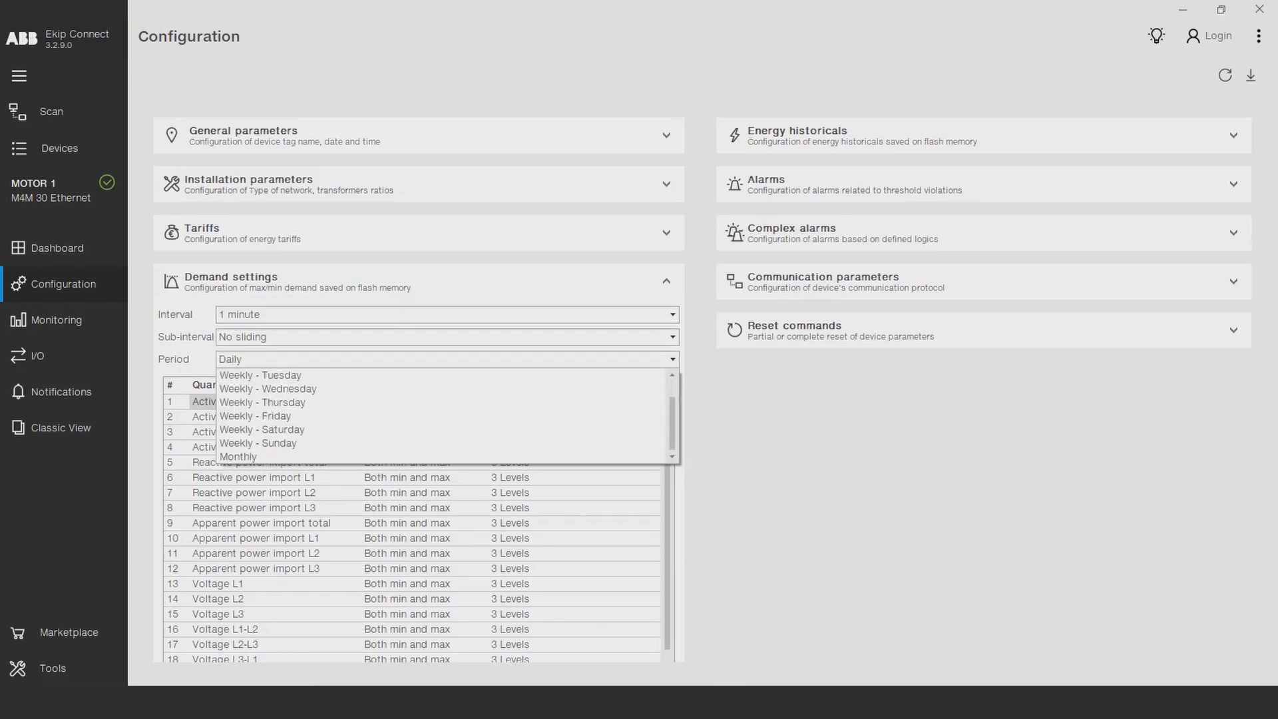
pyautogui.press('Escape')
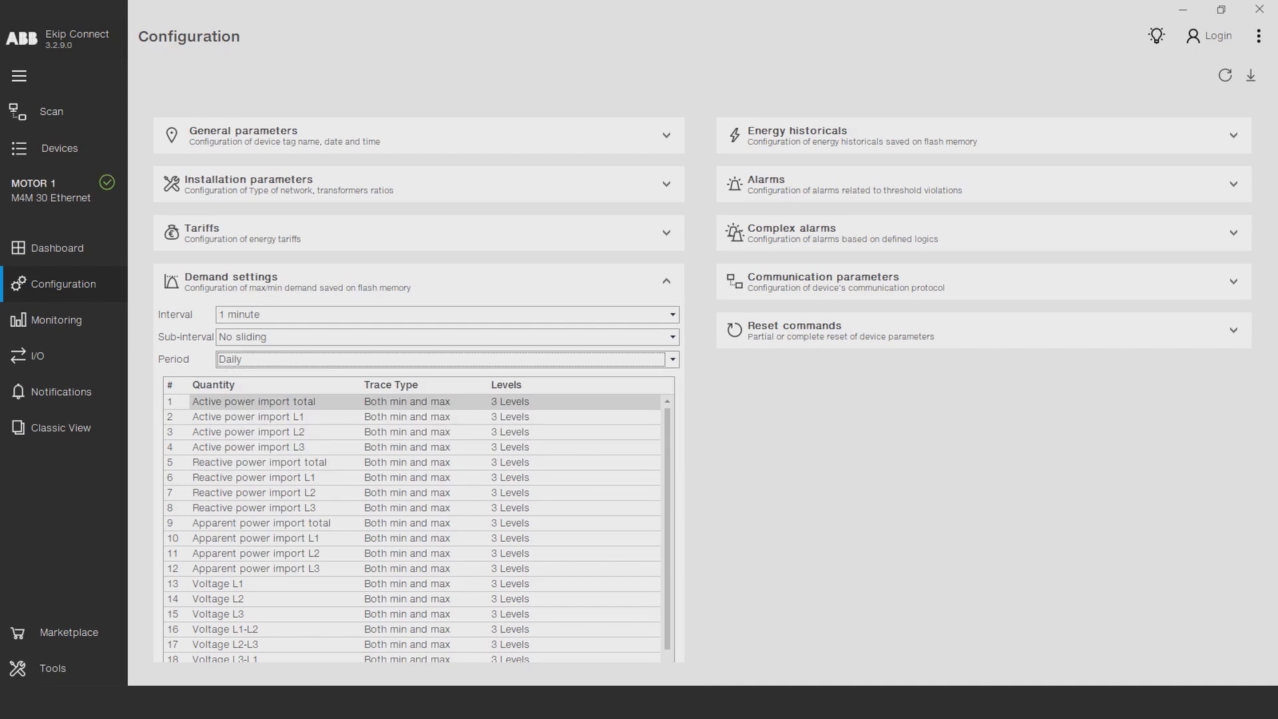
# - Examine the quantity, trace type and levels options for the first entry of the demand settings
pyautogui.click(275, 401)
pyautogui.scroll(1, 270, 455)
pyautogui.scroll(-5, 270, 456)
pyautogui.scroll(-3, 270, 456)
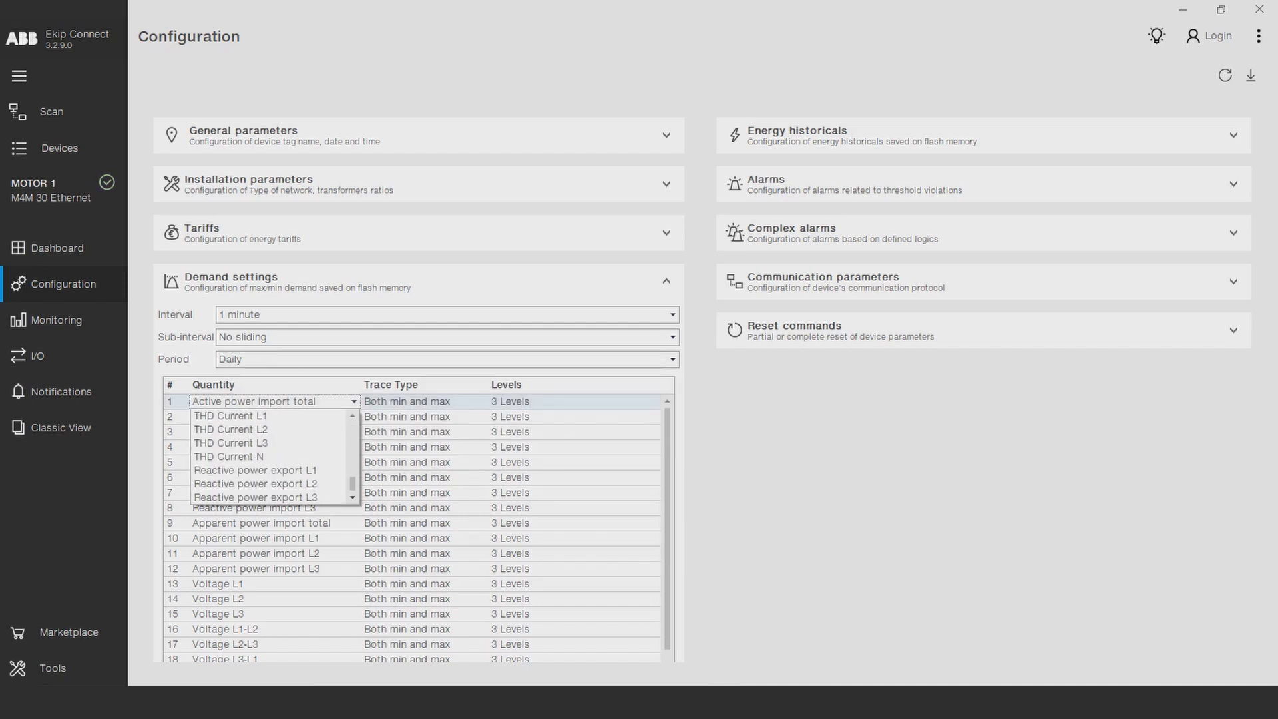
pyautogui.click(425, 402)
pyautogui.click(573, 402)
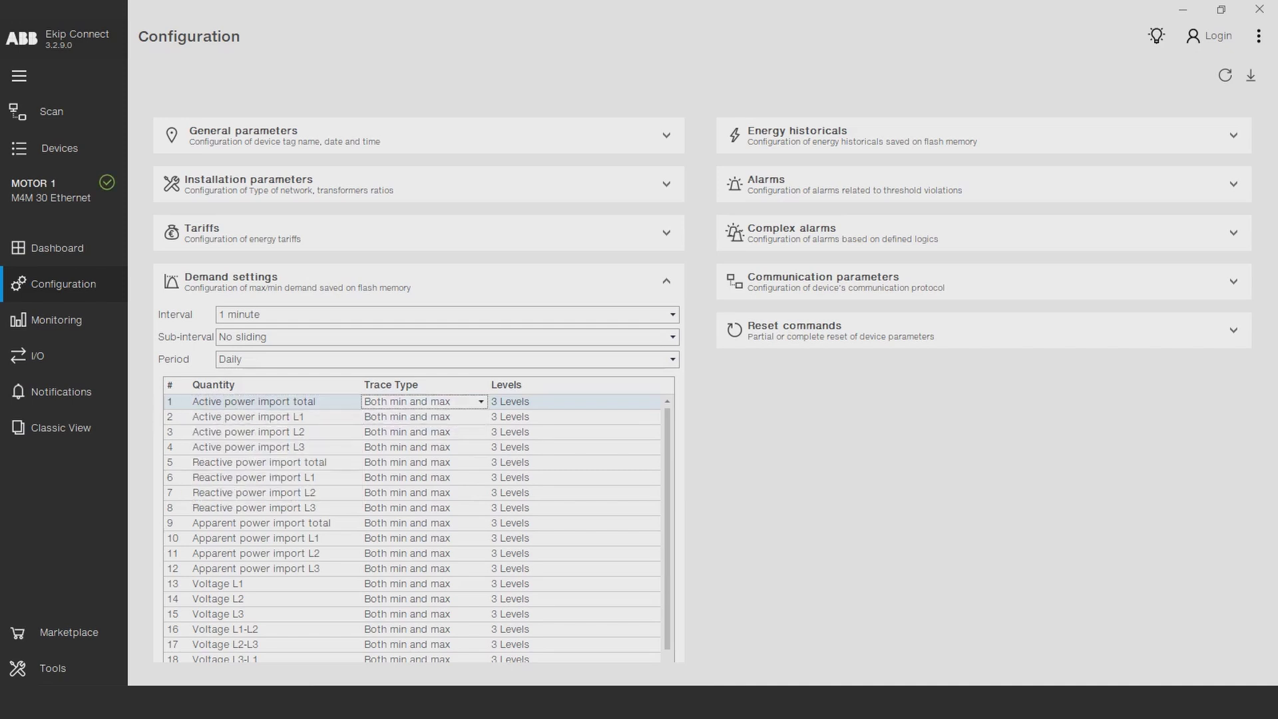
pyautogui.click(516, 442)
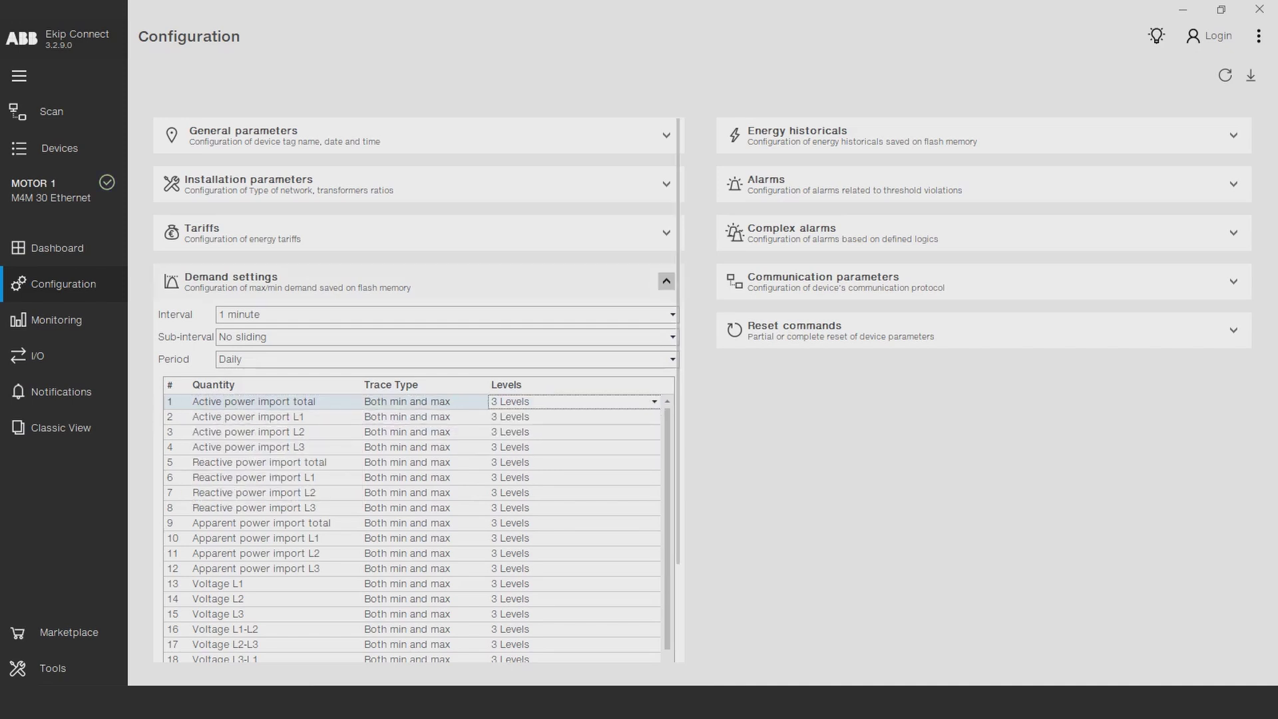
pyautogui.click(666, 281)
# - Examine the interval options and the selectable quantities for the first entry of the energy historicals
pyautogui.click(1233, 135)
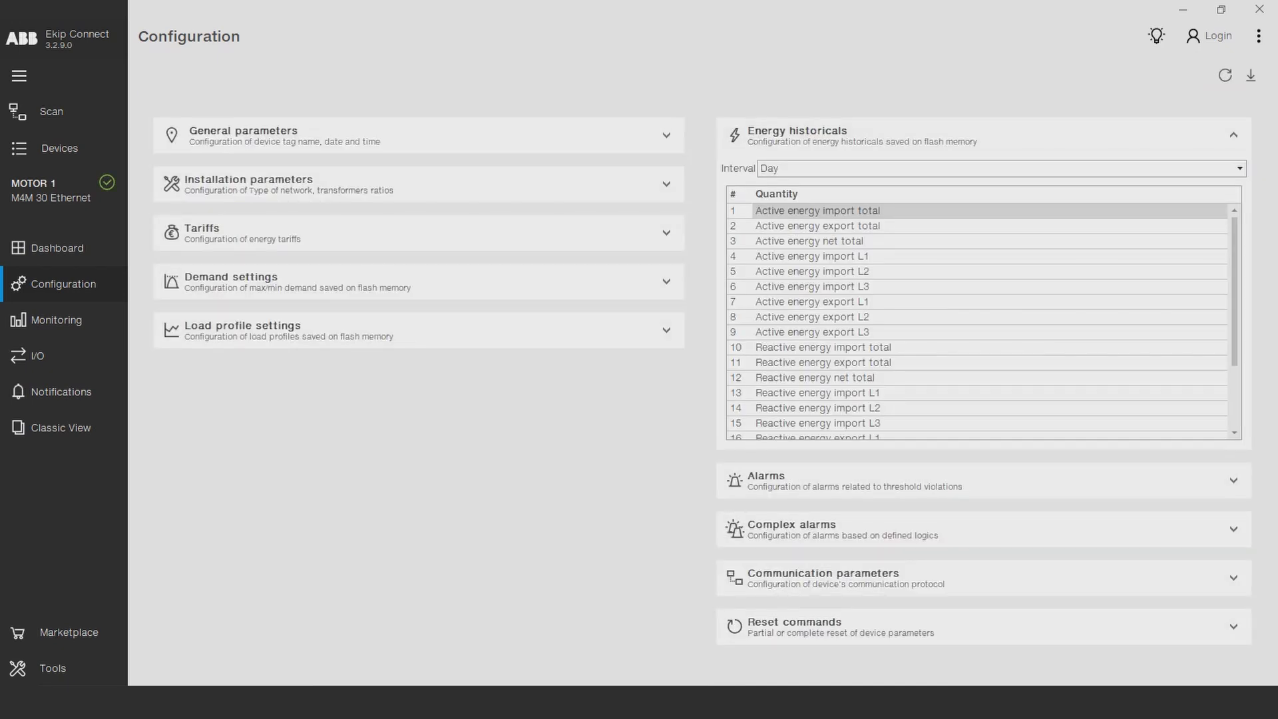
pyautogui.click(1238, 169)
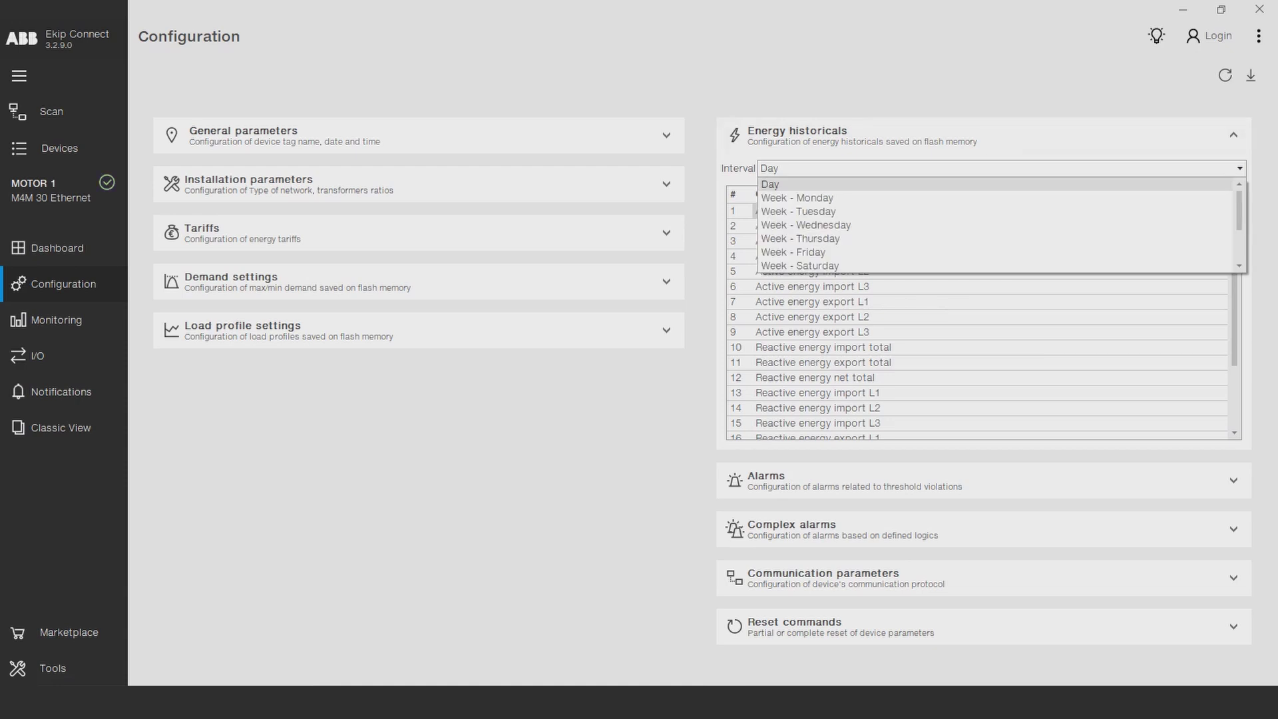
pyautogui.press('Down')
pyautogui.scroll(-2, 997, 224)
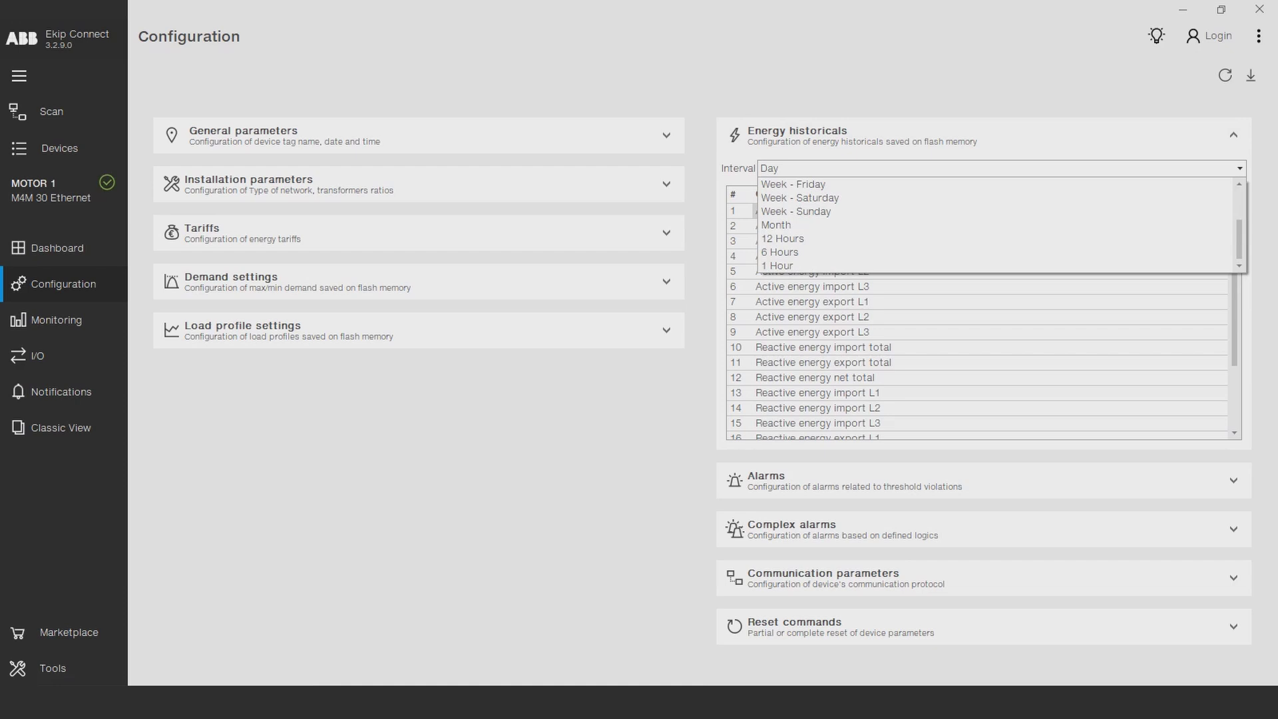
pyautogui.press('Escape')
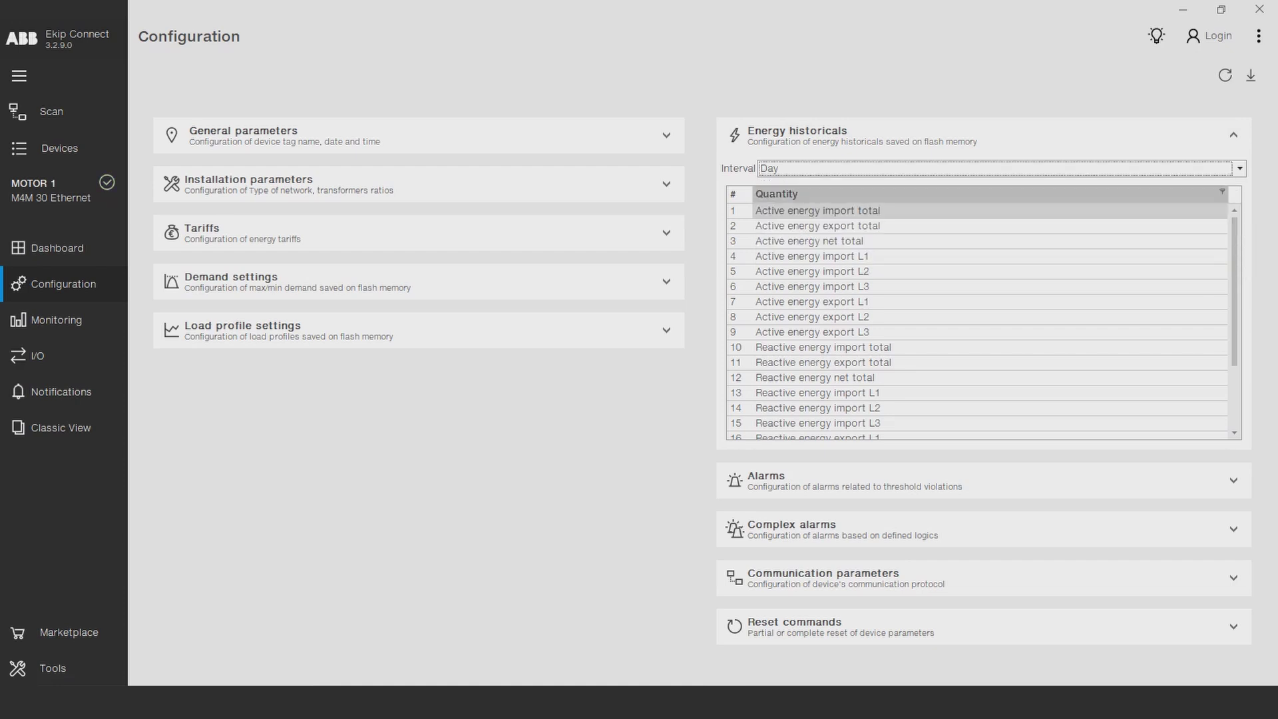
pyautogui.click(989, 210)
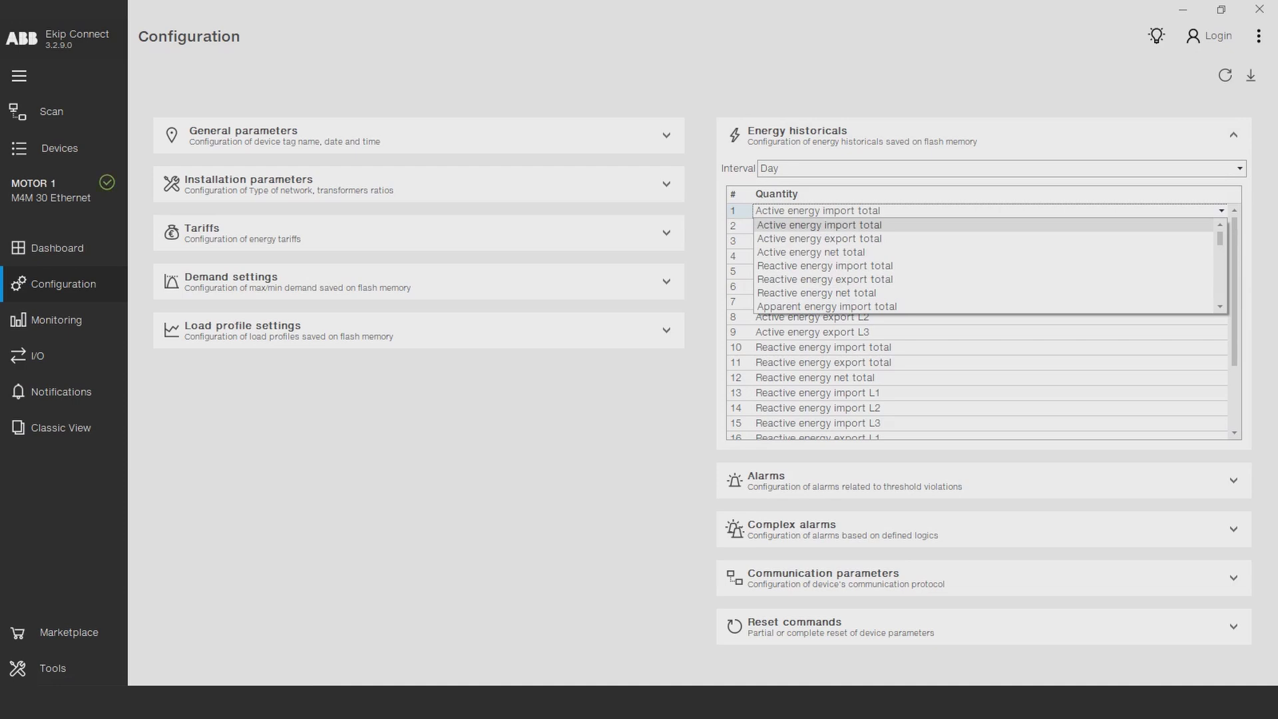
pyautogui.scroll(-10, 985, 265)
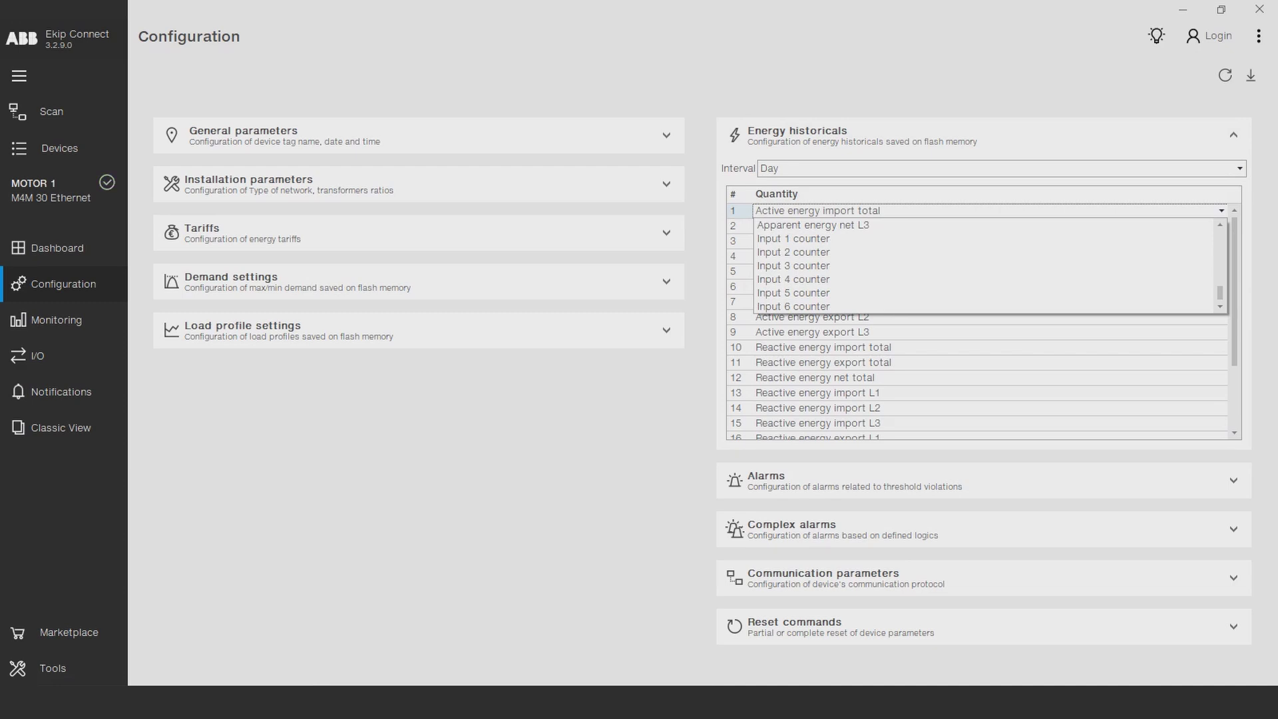
pyautogui.press('Escape')
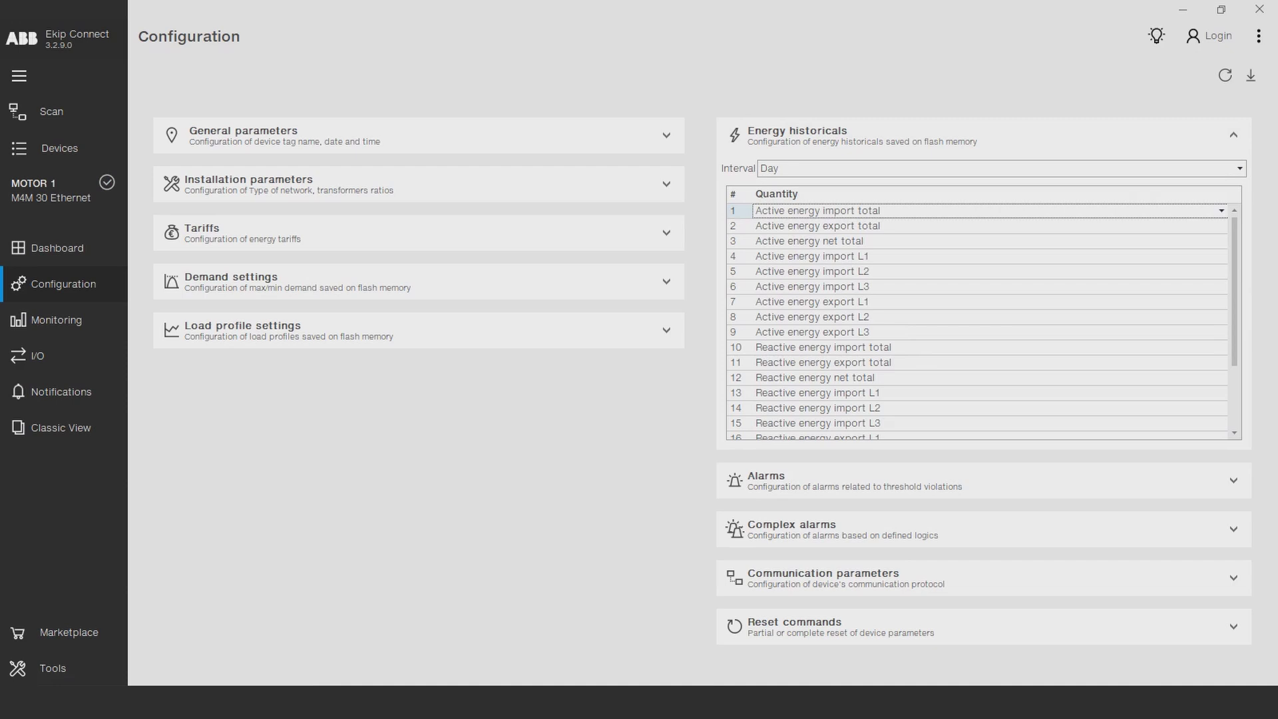
# - Configure alarm 2 for Voltage L1-L2 with the Cross Down type and a threshold of 20000 V
pyautogui.click(983, 480)
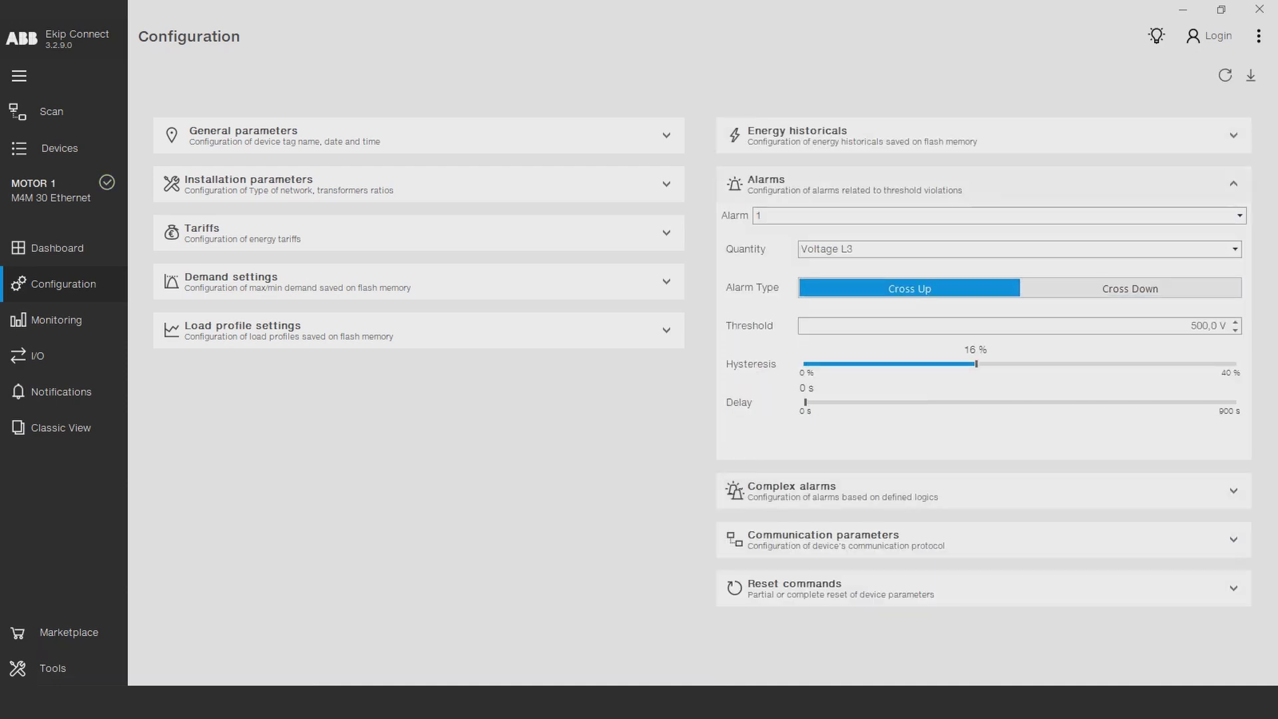
pyautogui.click(1239, 215)
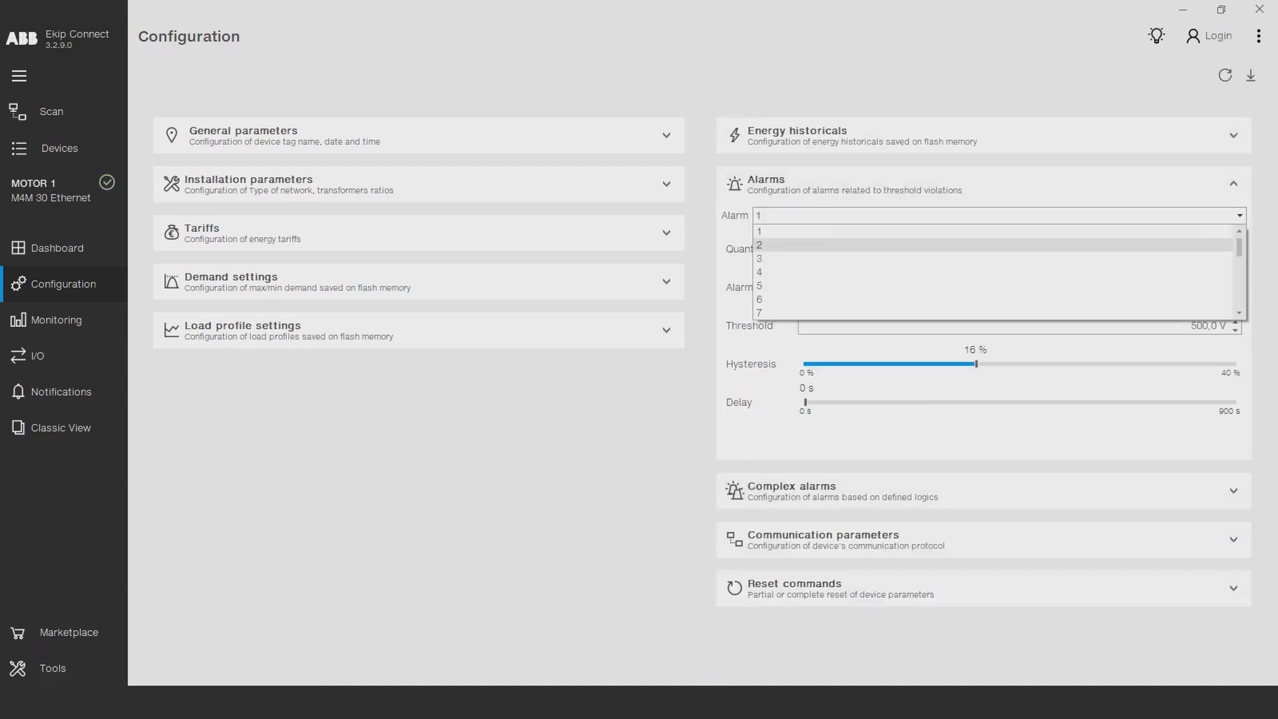
pyautogui.click(759, 245)
pyautogui.click(1019, 249)
pyautogui.click(834, 319)
pyautogui.click(1180, 325)
pyautogui.click(1191, 326)
pyautogui.write('0')
pyautogui.press('Delete')
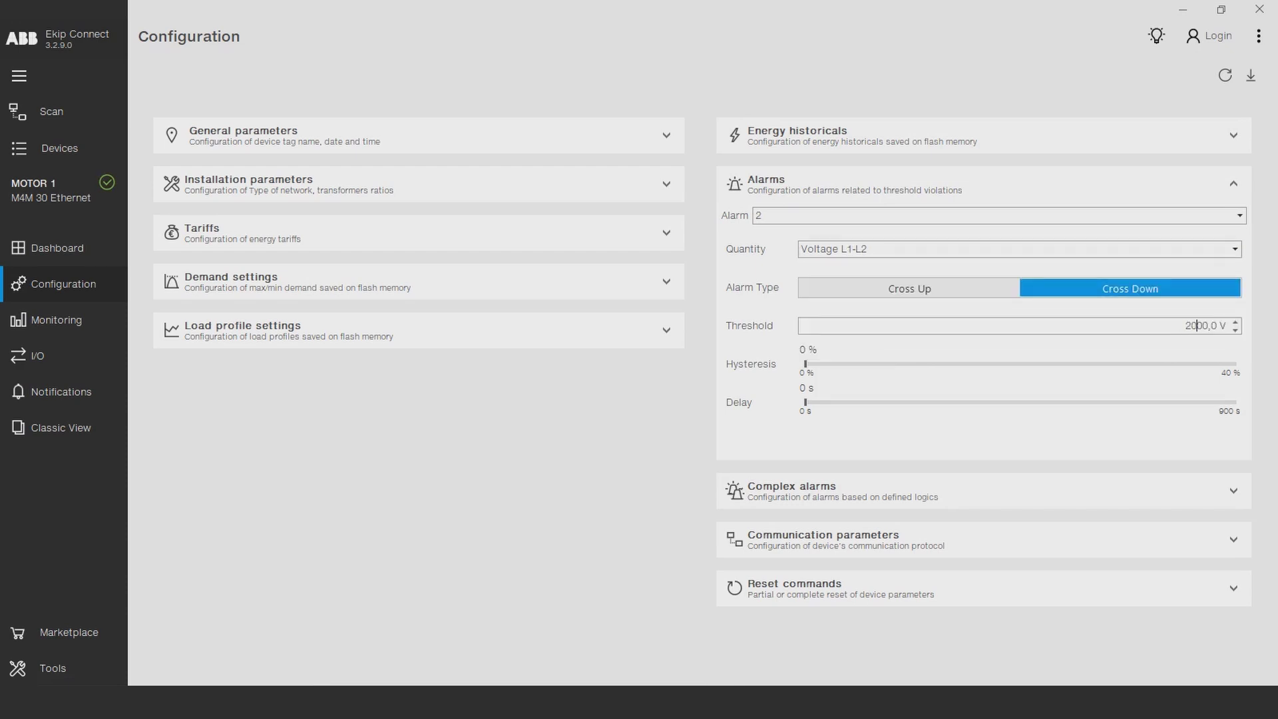
# - Set alarm 2's hysteresis to 16 %, increase its delay slightly, and transfer the configuration to the device
pyautogui.click(976, 364)
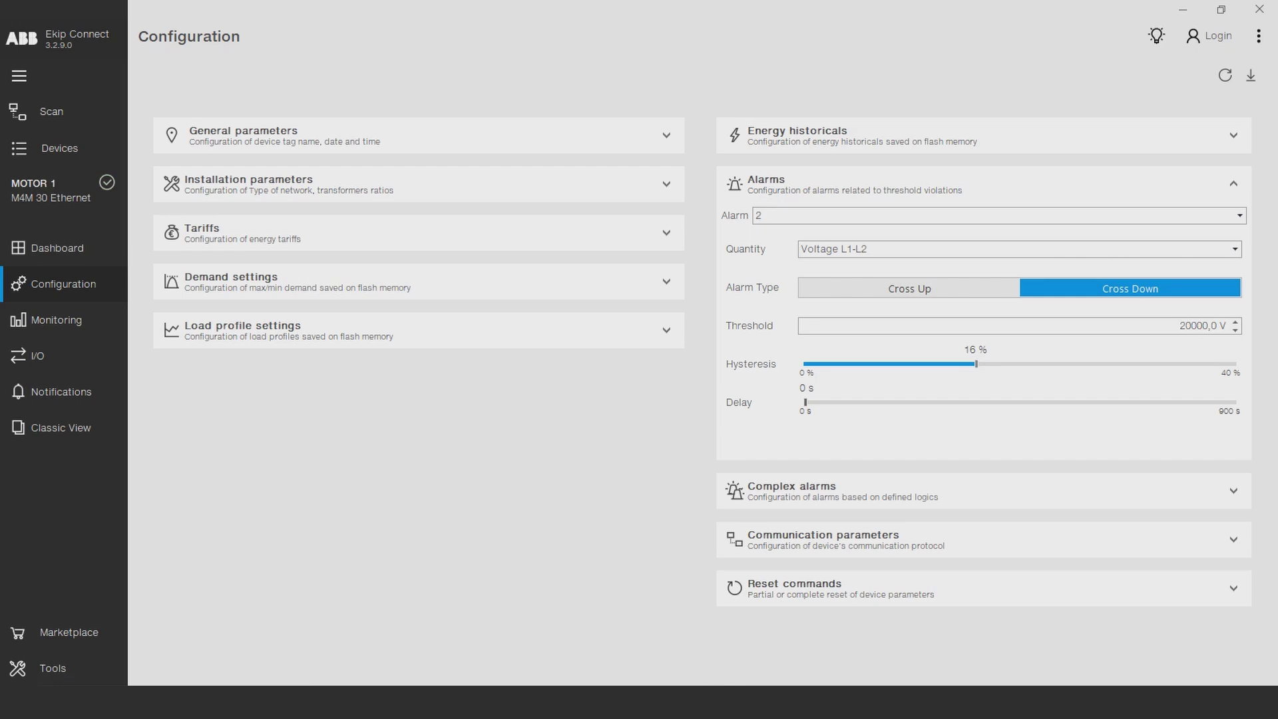
pyautogui.moveTo(806, 402)
pyautogui.mouseDown()
pyautogui.moveTo(843, 402)
pyautogui.moveTo(820, 402)
pyautogui.mouseUp()
pyautogui.click(1249, 74)
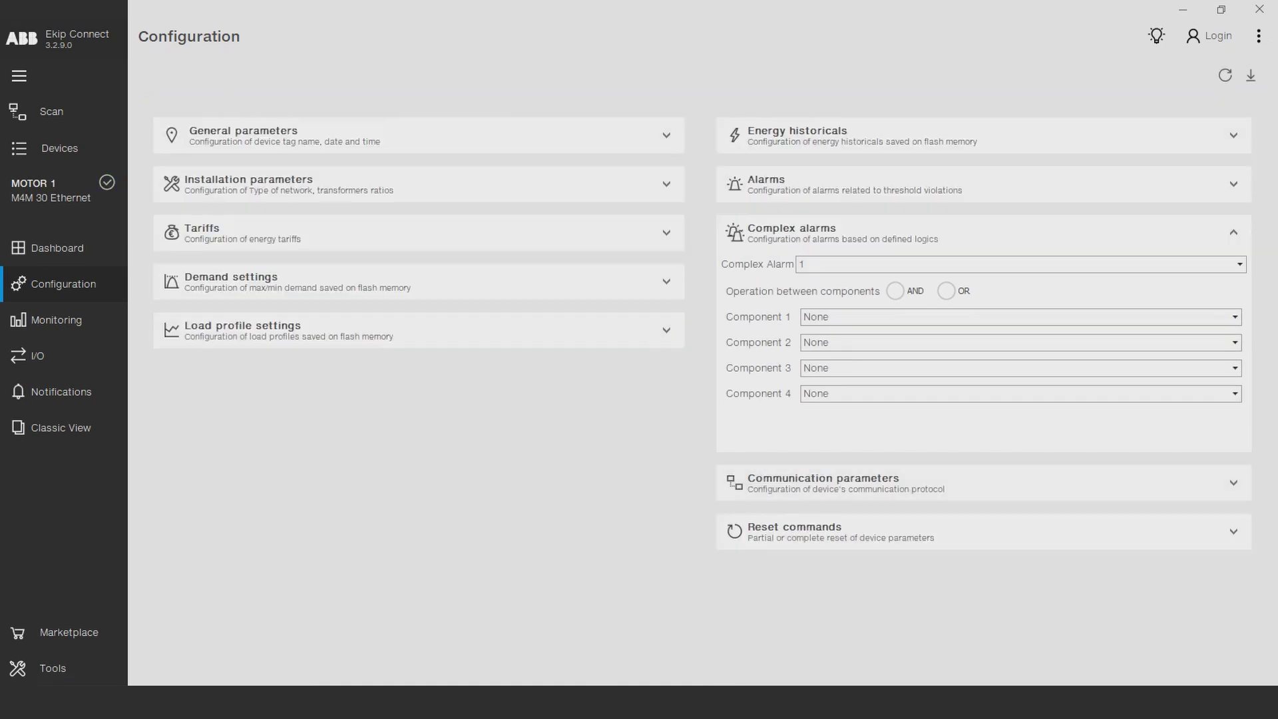
# - Configure complex alarm 1 as an AND of Voltage L3, Voltage L1-L2, Unbalances current and Voltage L1, and transfer it to the device
pyautogui.click(1020, 317)
pyautogui.click(829, 347)
pyautogui.click(1019, 342)
pyautogui.click(836, 386)
pyautogui.click(1019, 368)
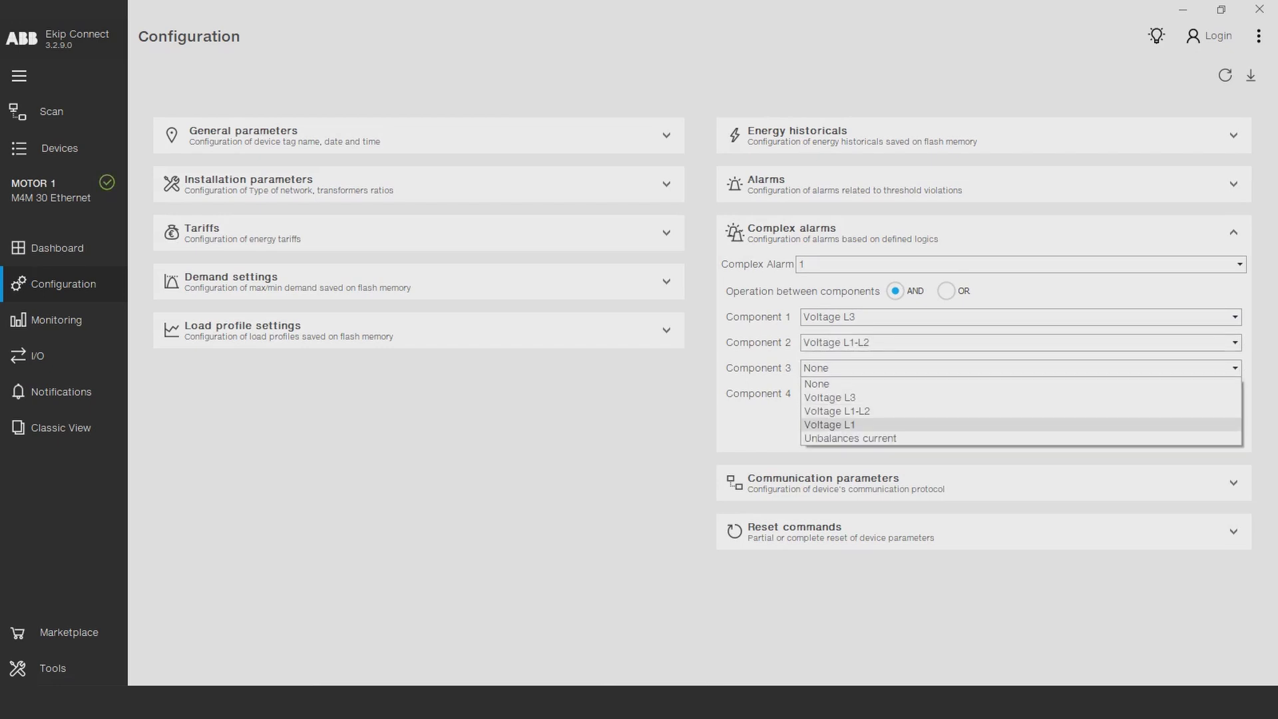
pyautogui.click(850, 438)
pyautogui.click(1018, 393)
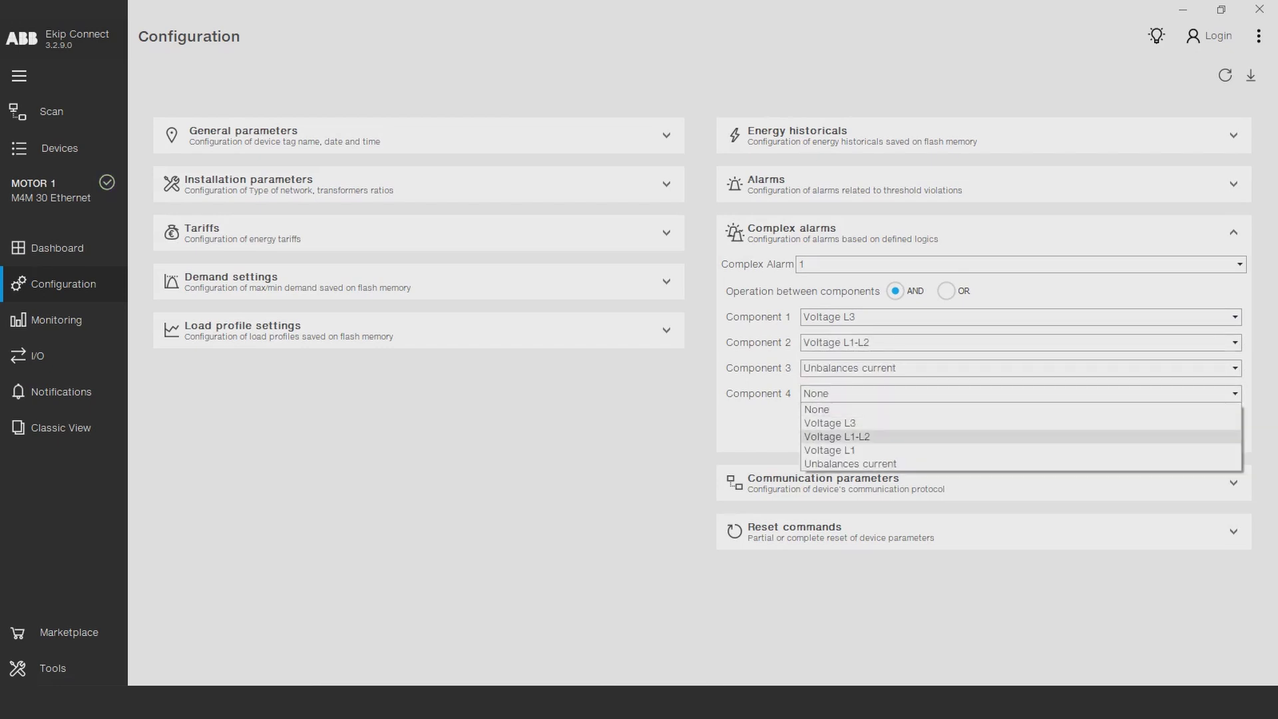
pyautogui.click(832, 451)
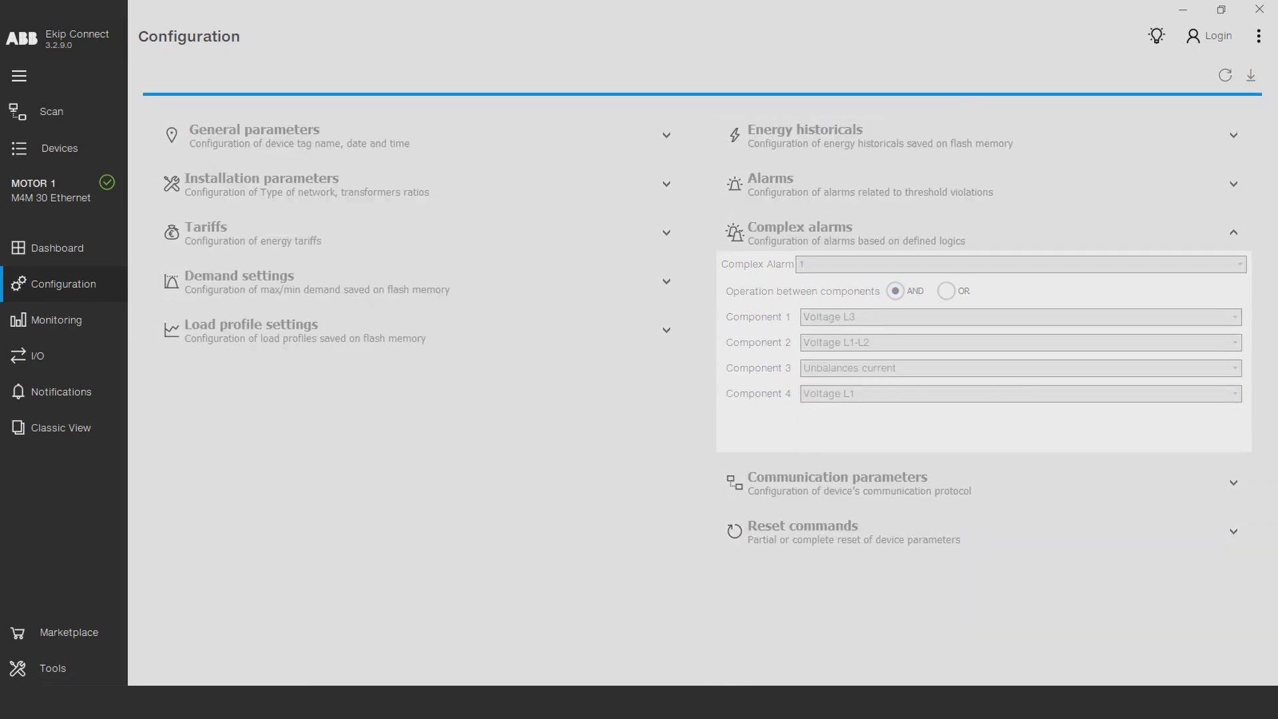
pyautogui.click(1250, 75)
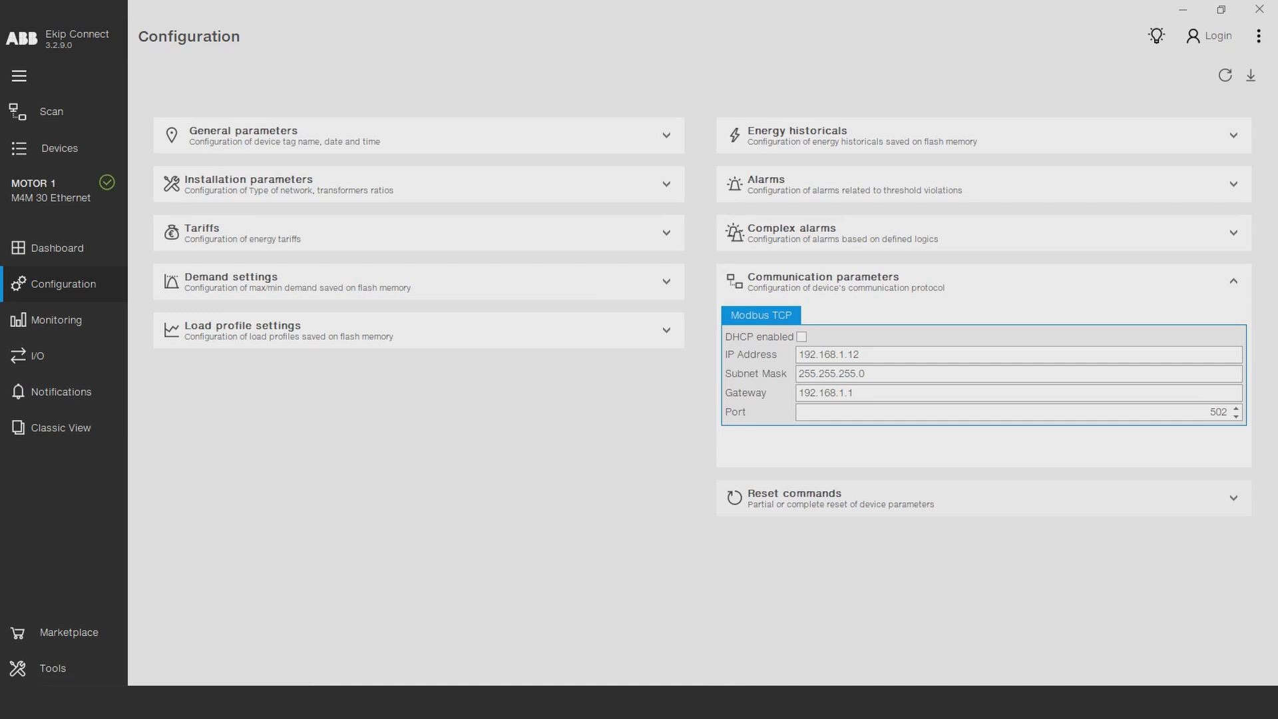
# - Open the reset commands of the device configuration
pyautogui.click(931, 497)
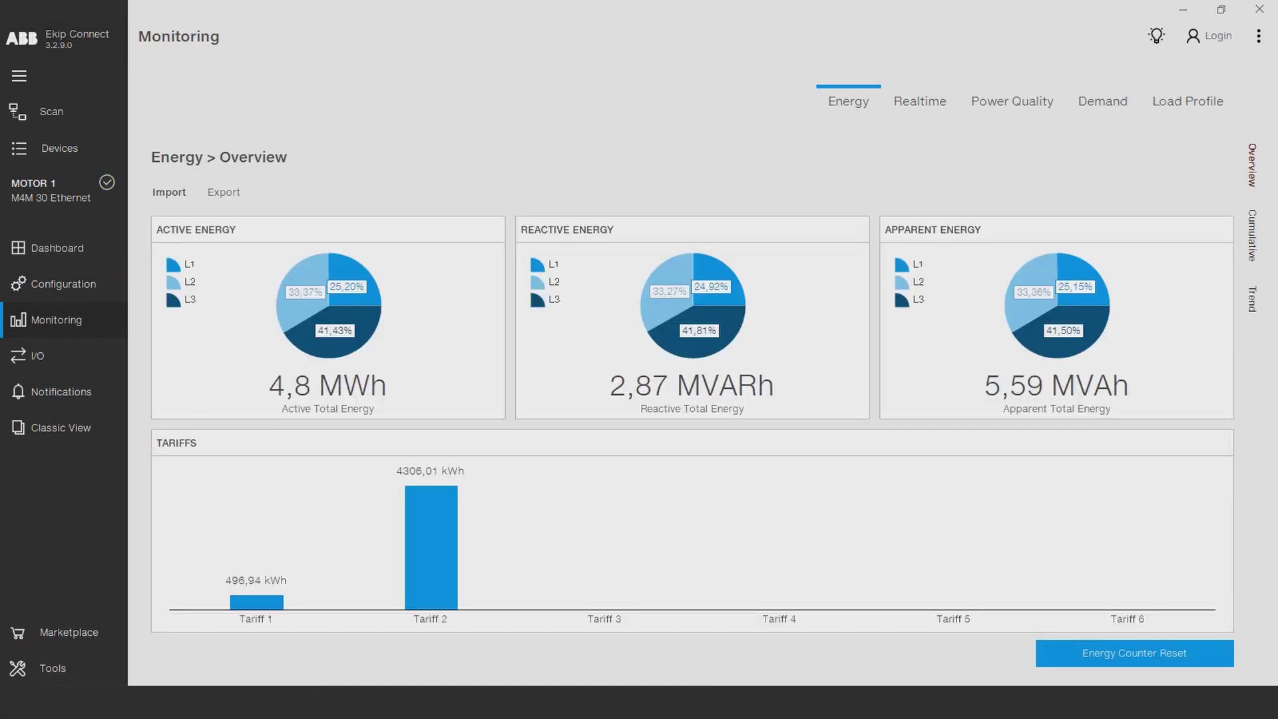
# - Check the exported energy overview and return to the imported energy overview
pyautogui.click(223, 192)
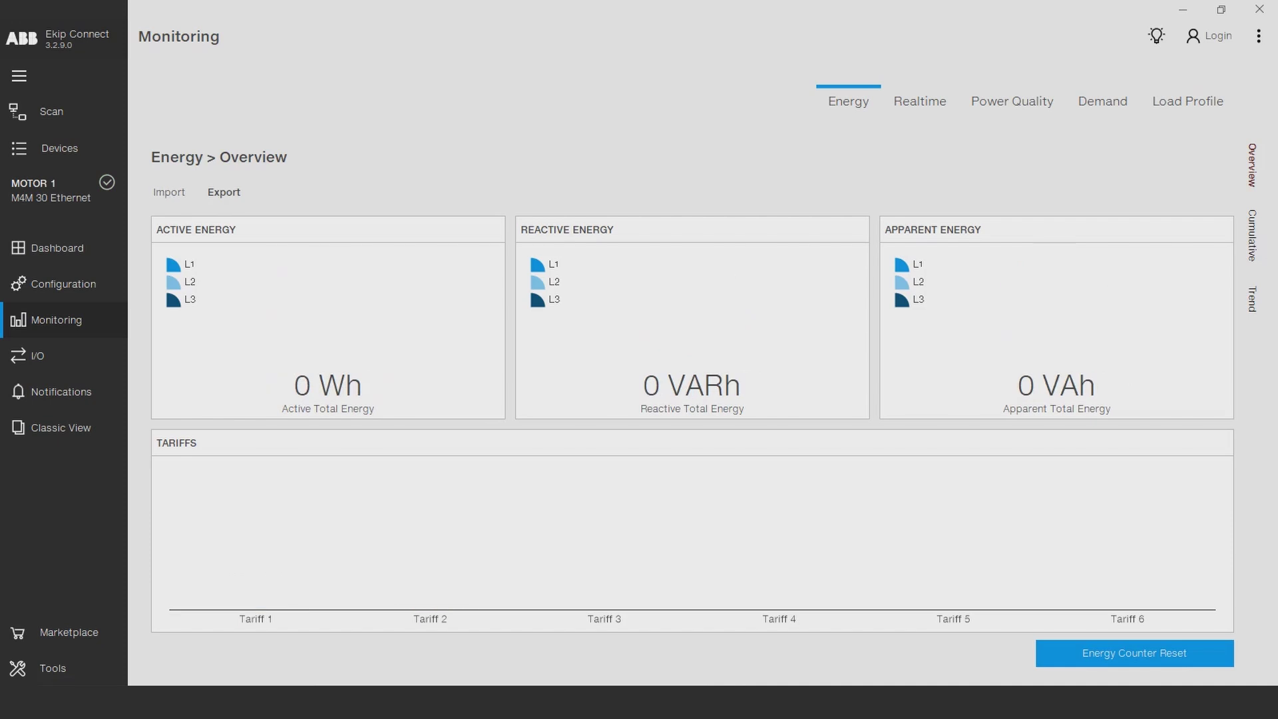
pyautogui.click(168, 192)
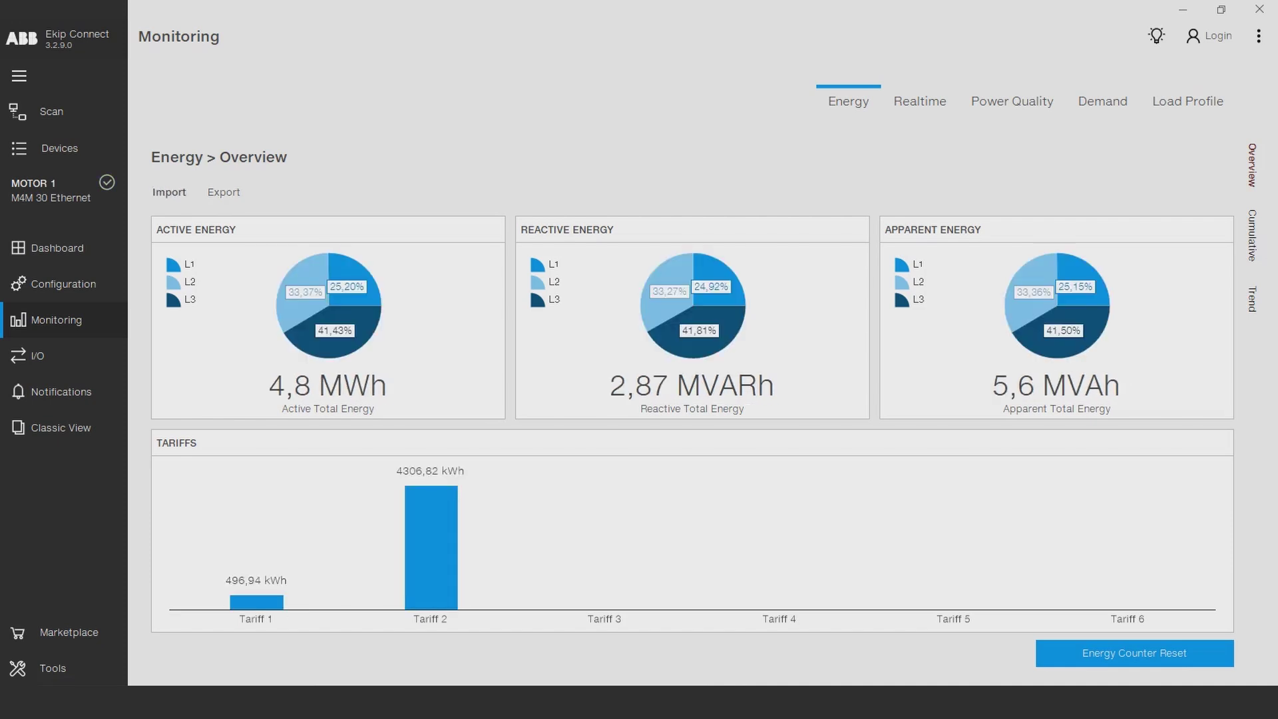
# - Display the cumulative chart of total imported active energy and save the cumulative history as a CSV file under the suggested name
pyautogui.click(1252, 236)
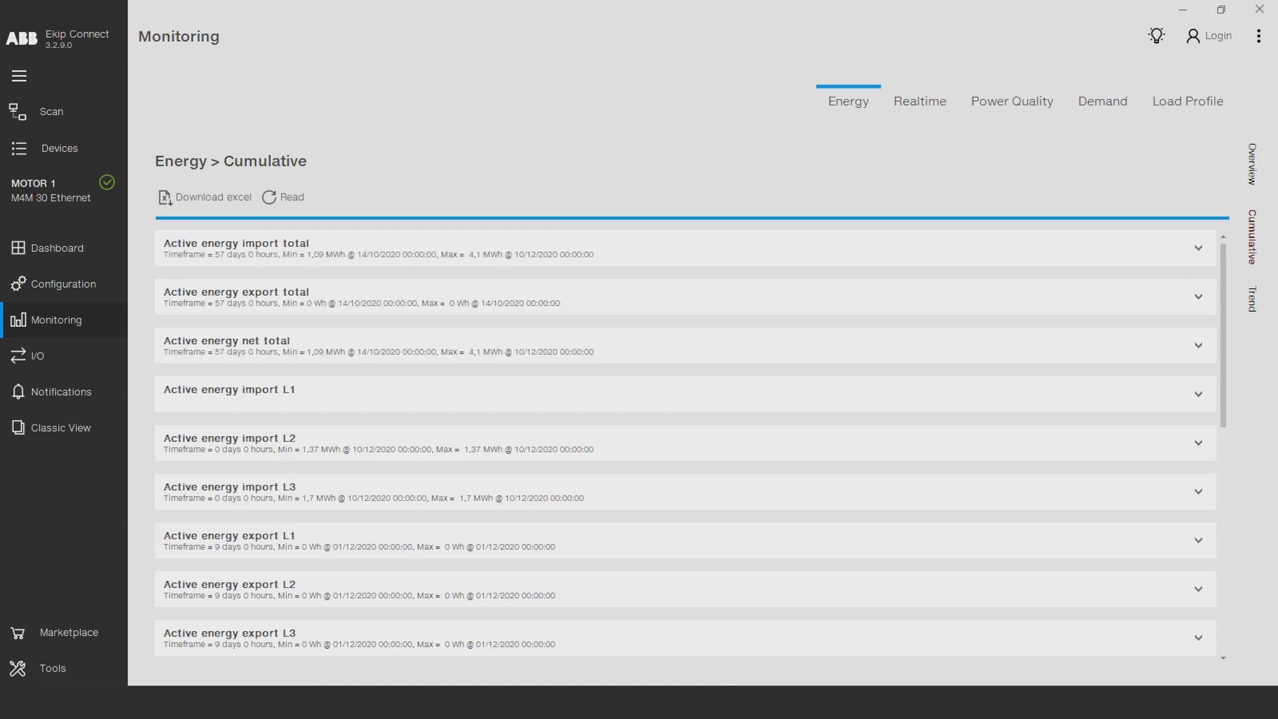
pyautogui.click(1199, 248)
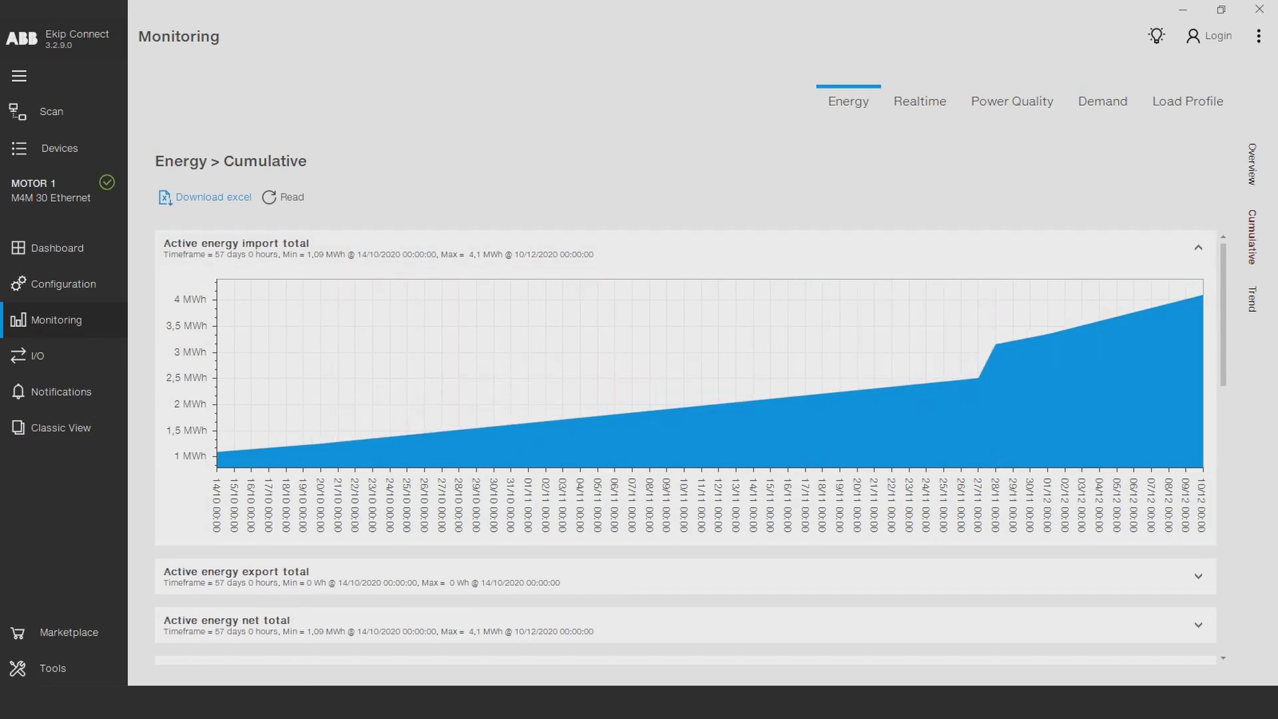
pyautogui.click(207, 198)
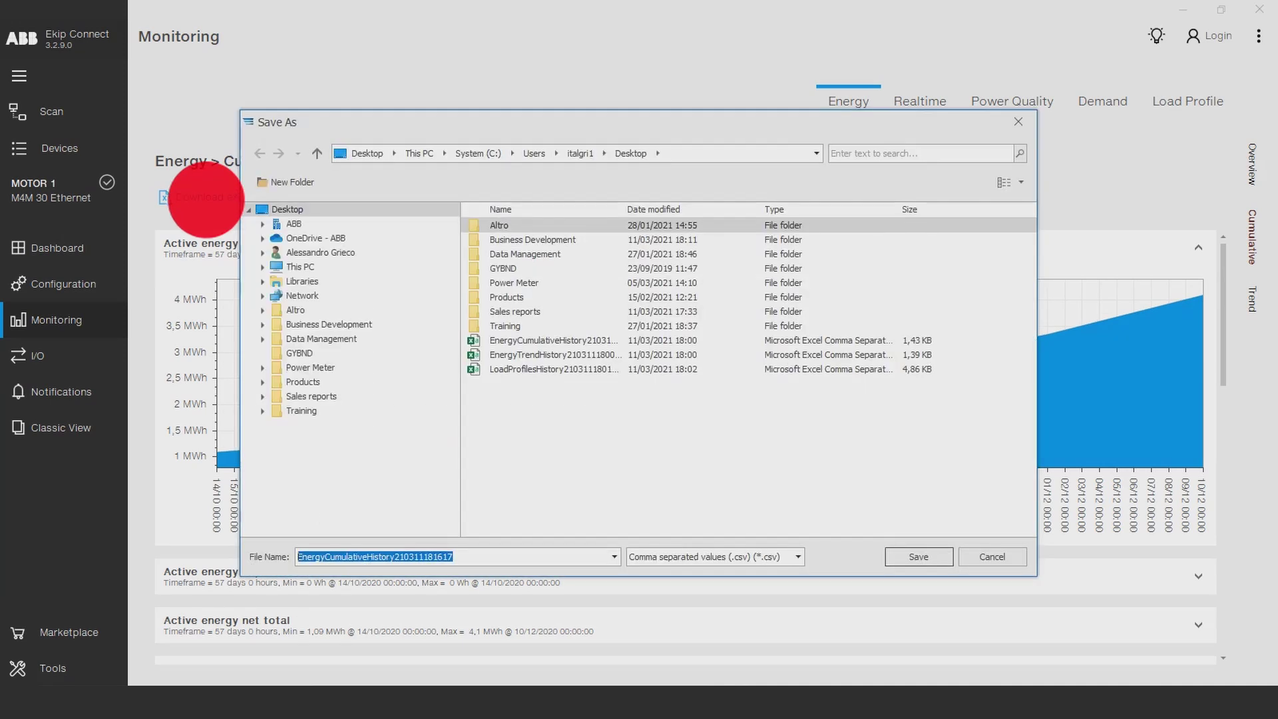
pyautogui.press('Return')
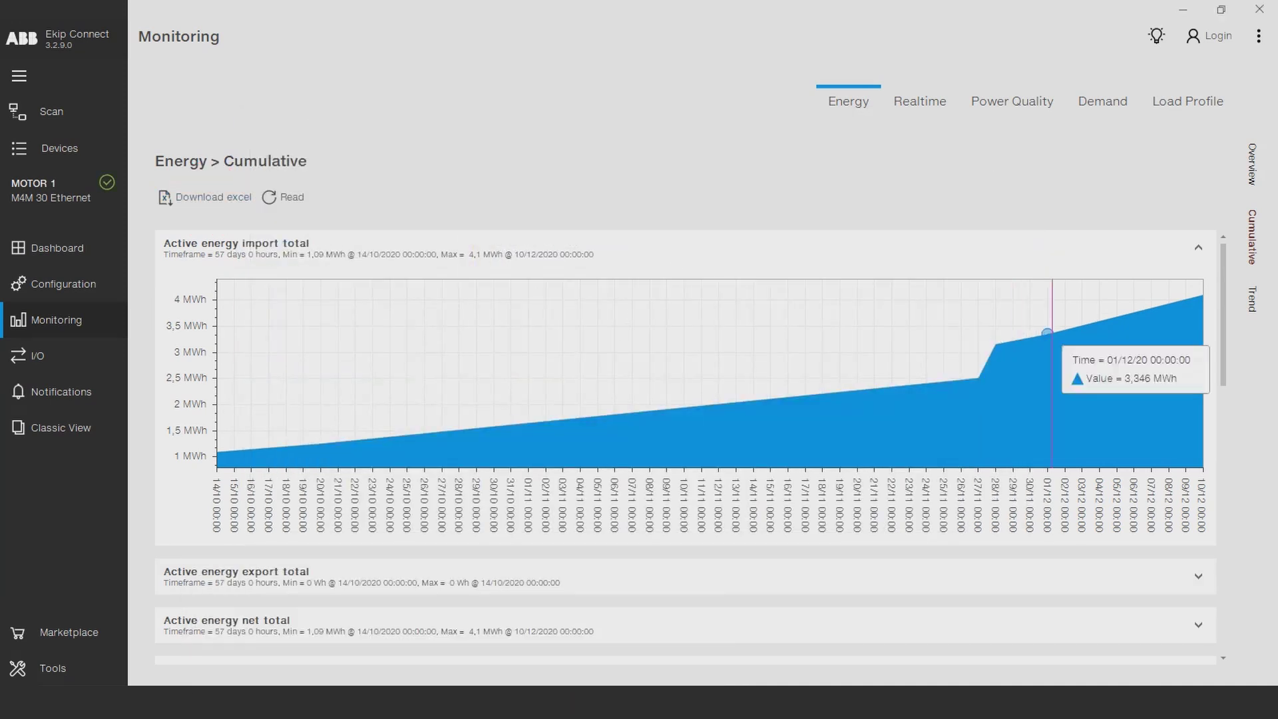
# - Examine the energy trend chart for total imported active energy and its individual bar values
pyautogui.click(1250, 302)
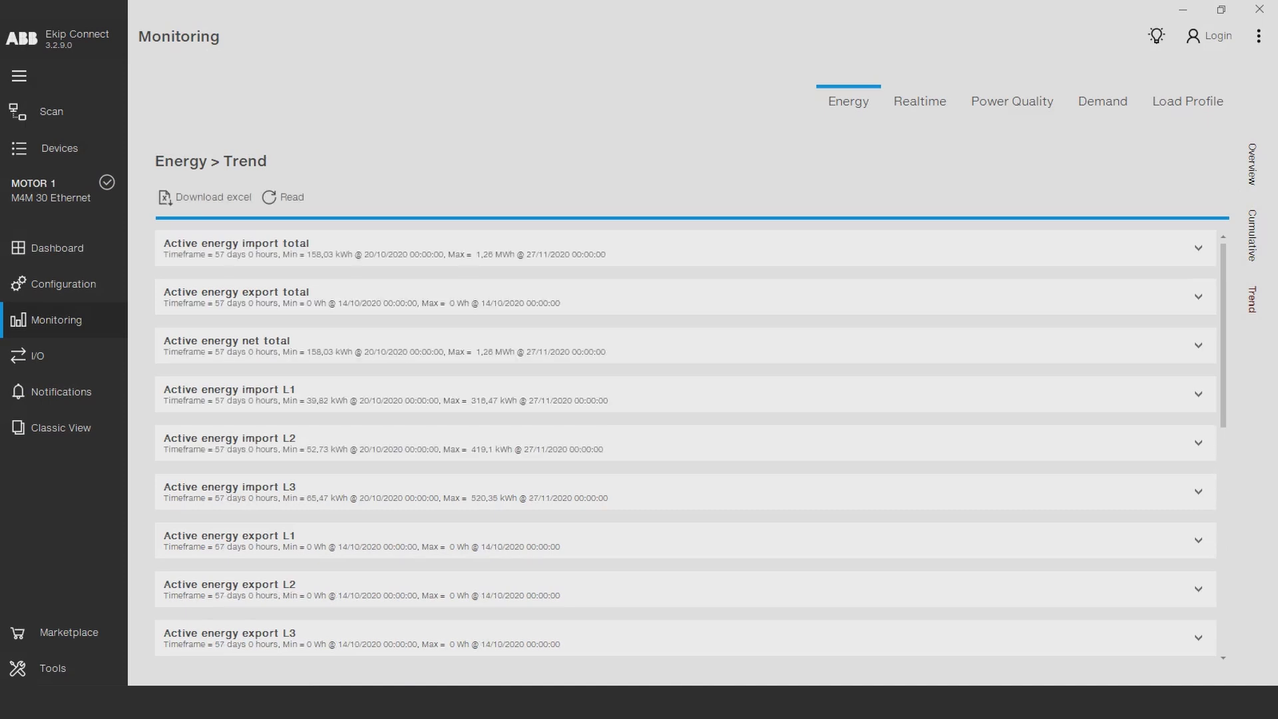
pyautogui.click(1198, 248)
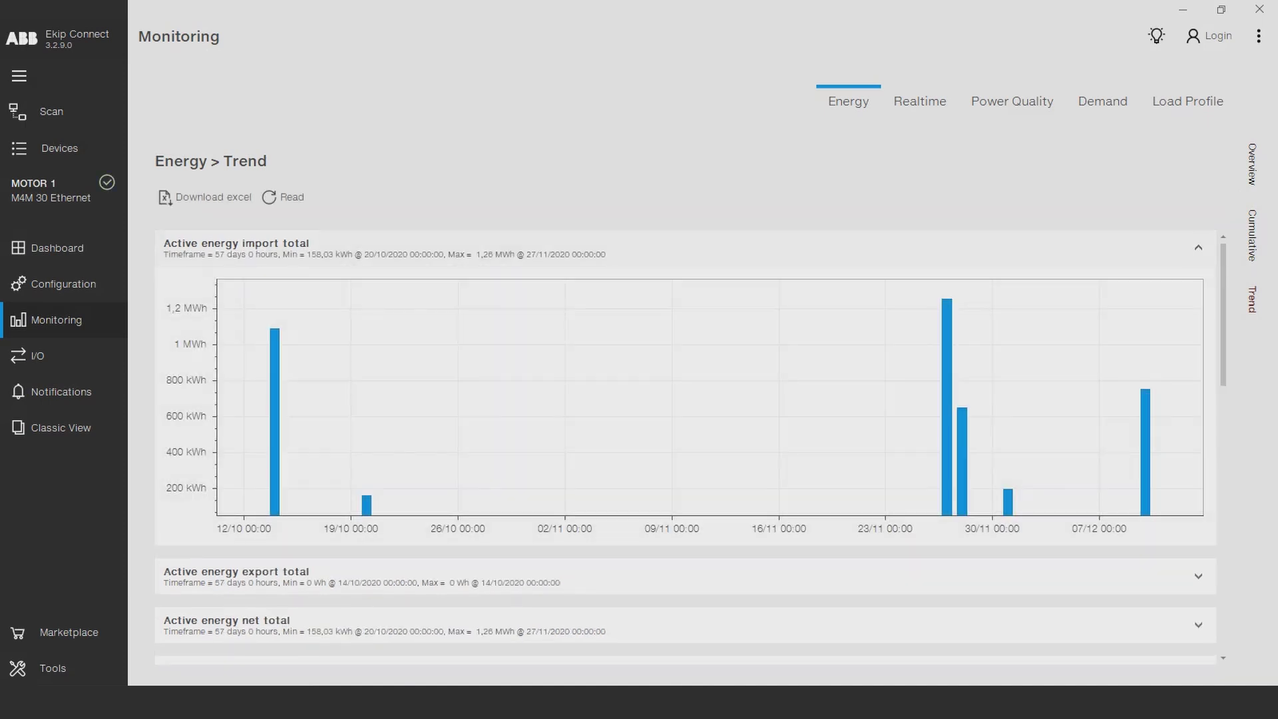
pyautogui.moveTo(272, 392)
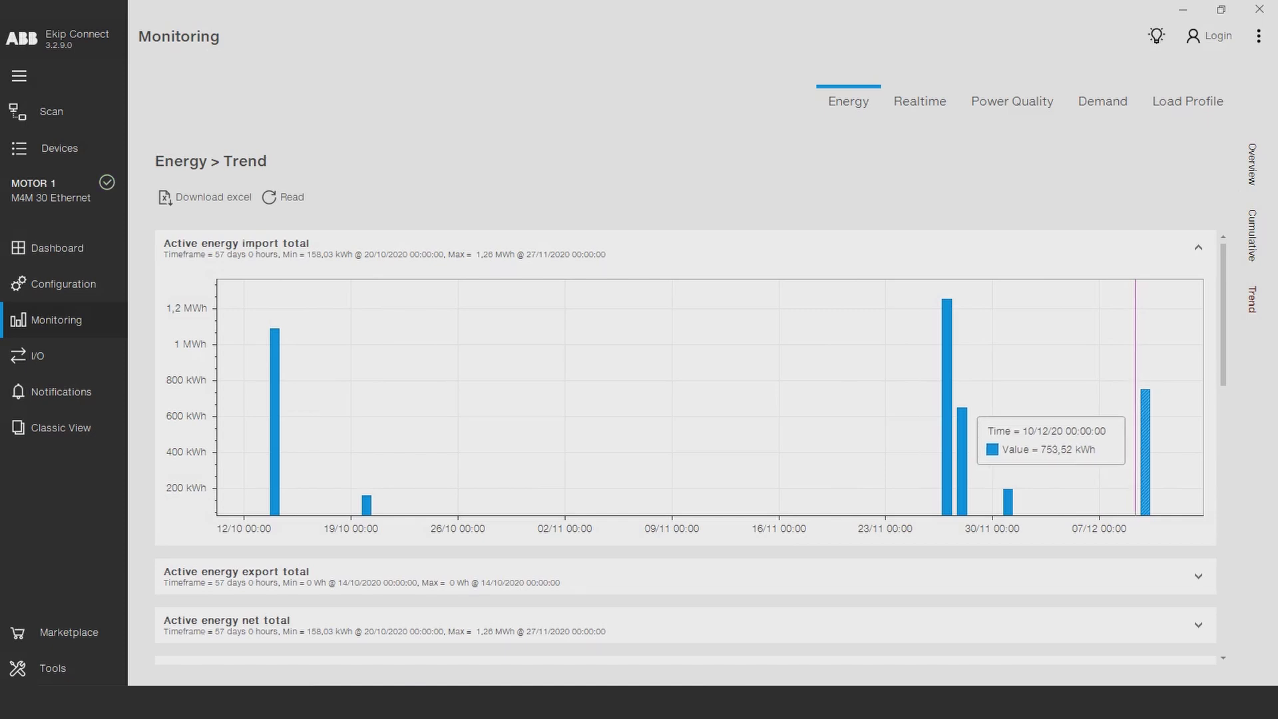
# - Review the real-time measurements for currents, line-to-neutral voltages, line-to-line voltages and powers
pyautogui.click(923, 92)
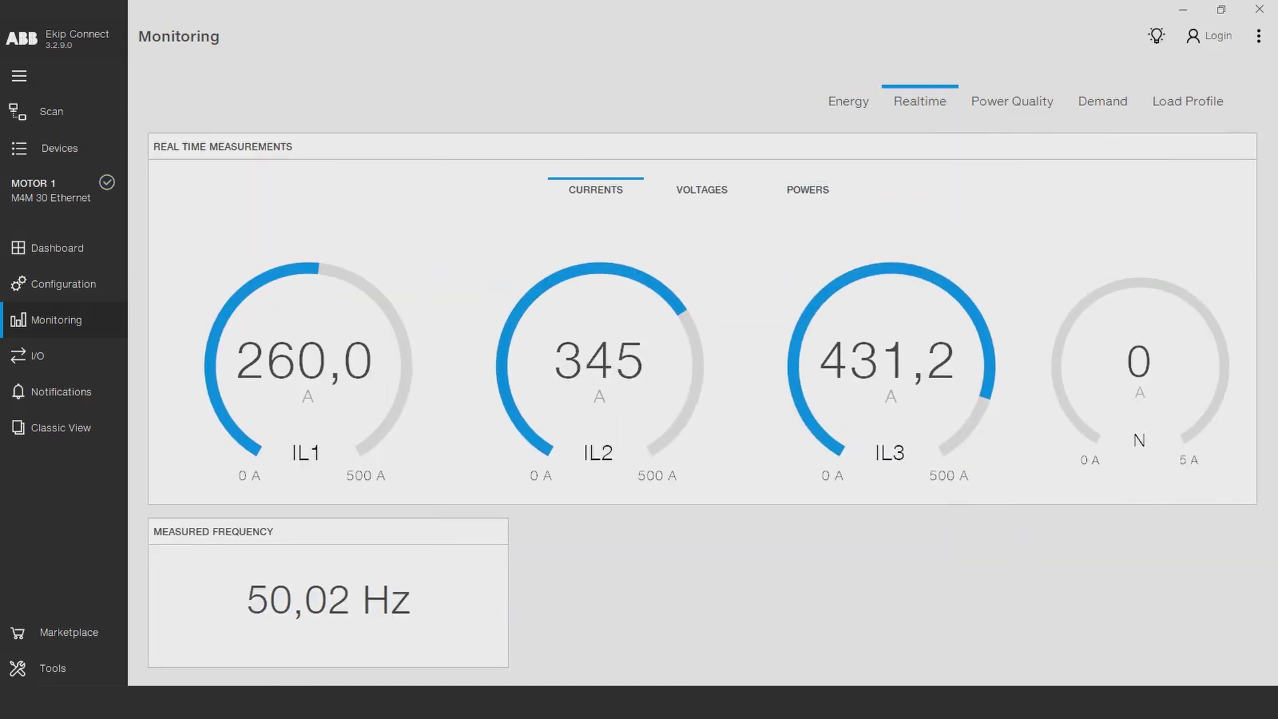
pyautogui.click(701, 189)
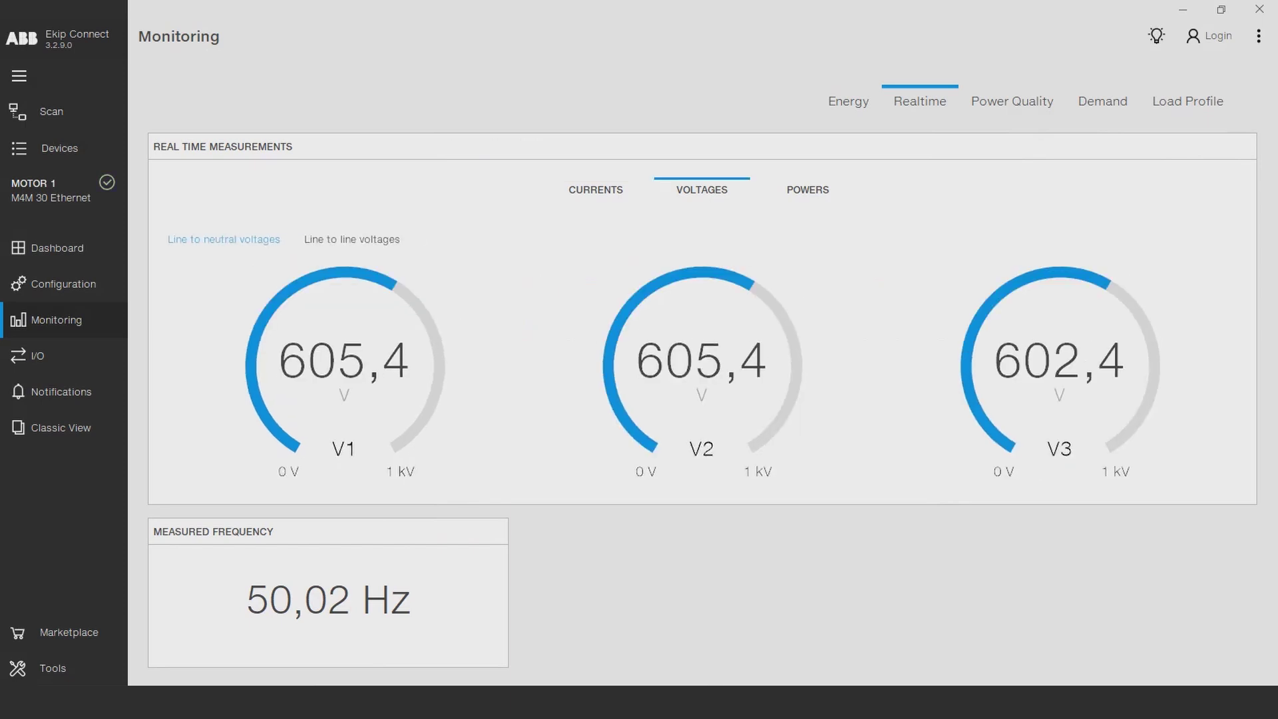
pyautogui.click(351, 239)
pyautogui.click(807, 189)
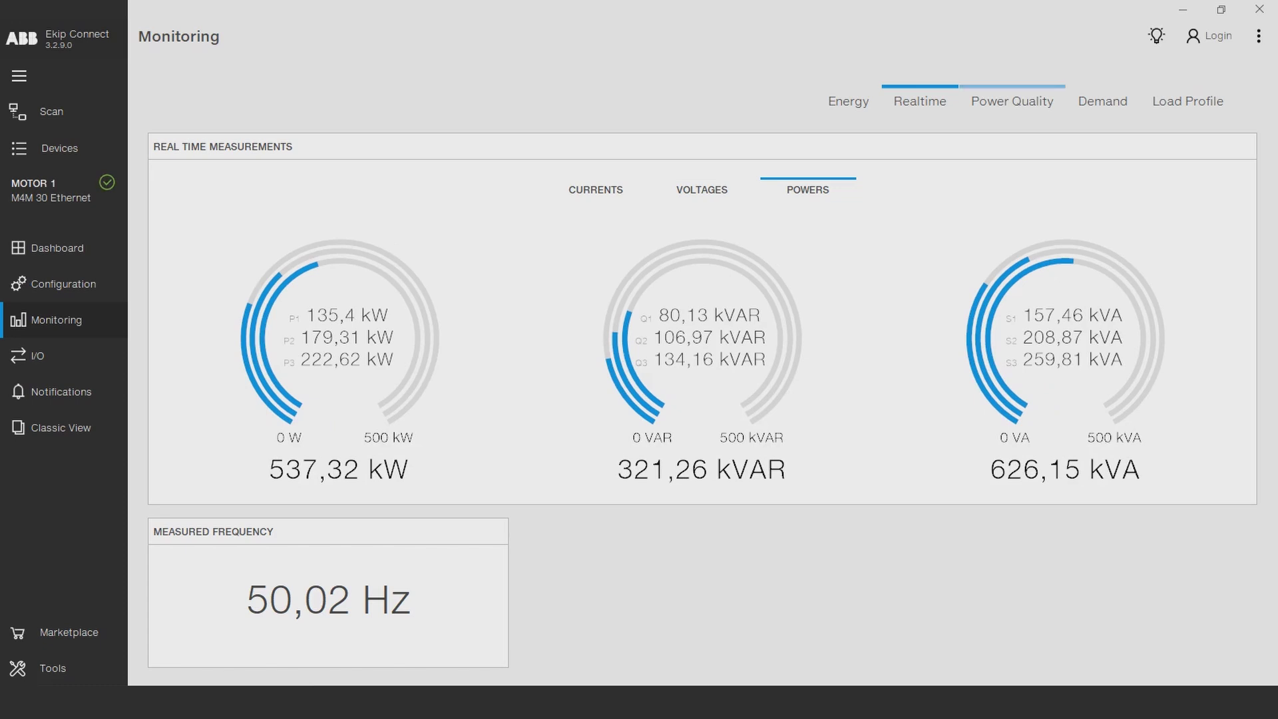
# - Review the power quality KPIs and the harmonics of the line voltages, phase voltages and currents
pyautogui.click(1013, 100)
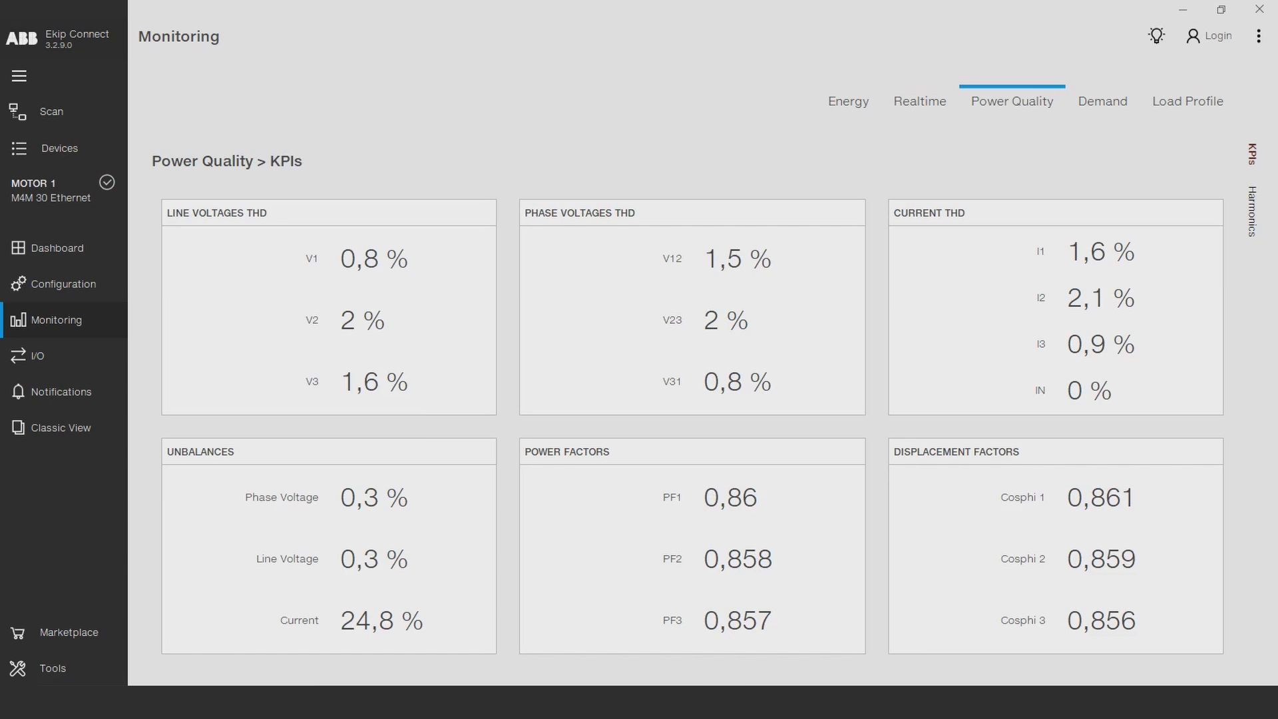
pyautogui.click(1251, 214)
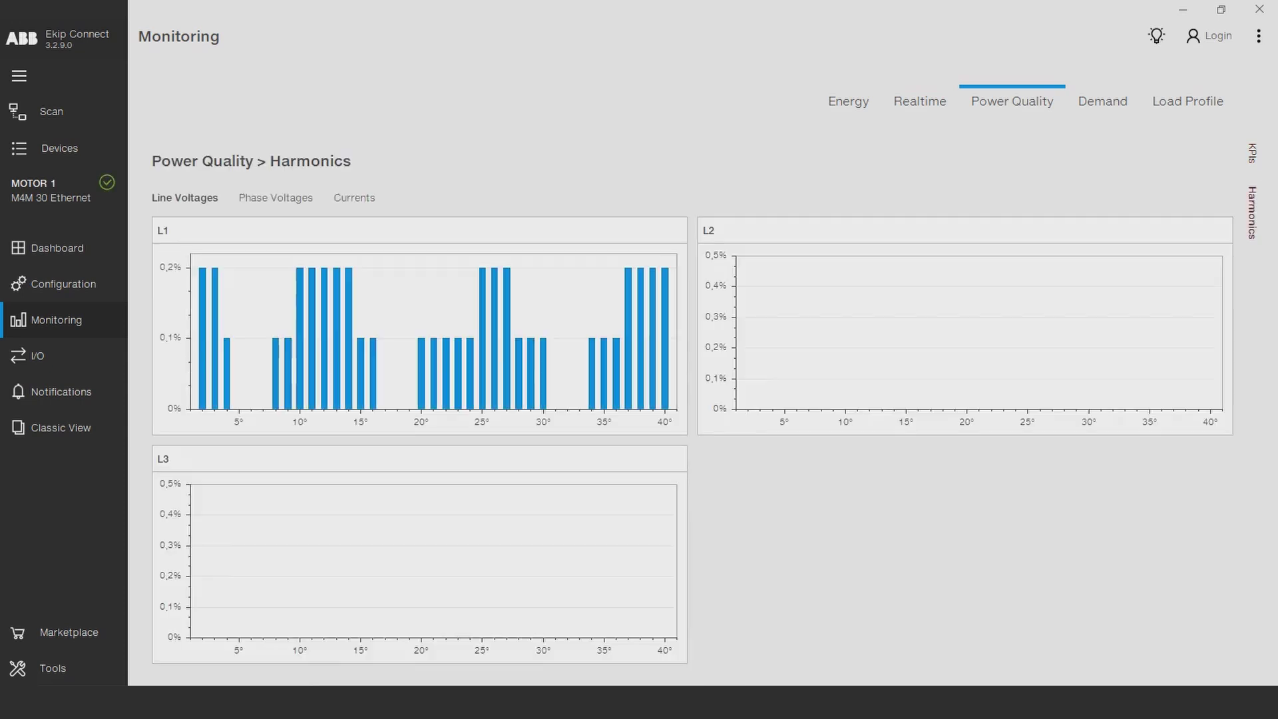
pyautogui.moveTo(206, 300)
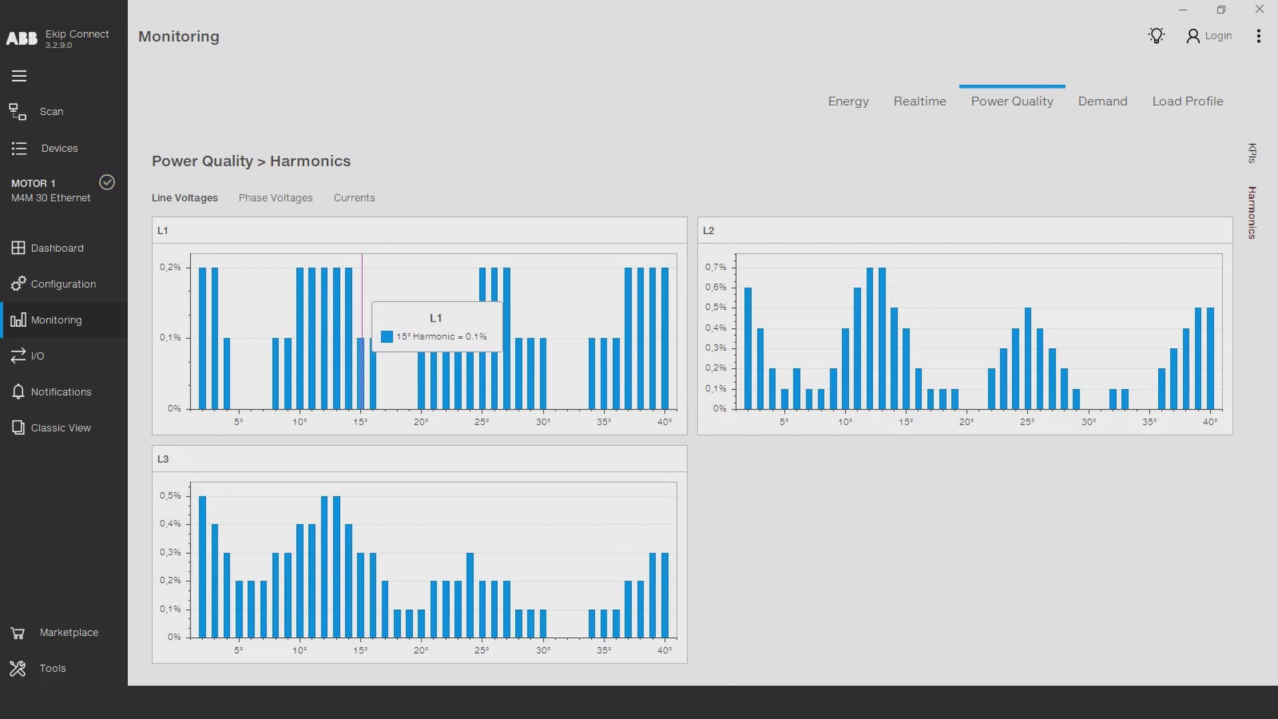
pyautogui.click(275, 197)
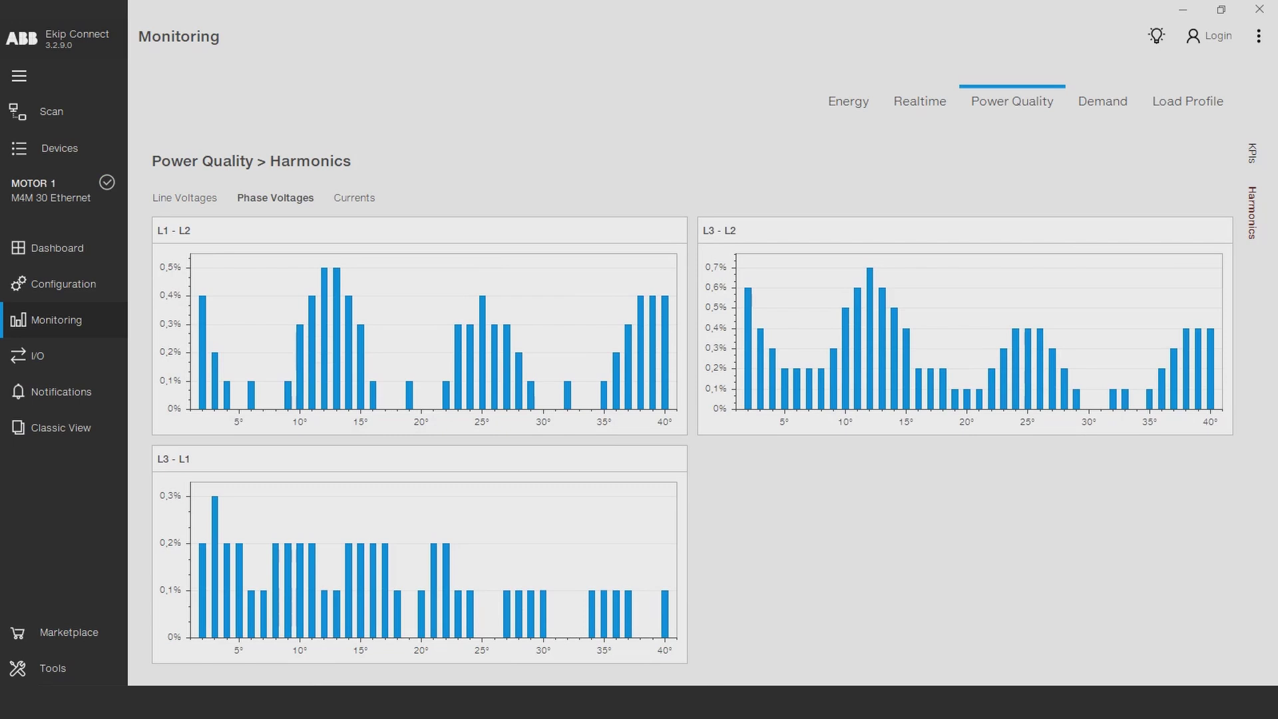
pyautogui.click(354, 198)
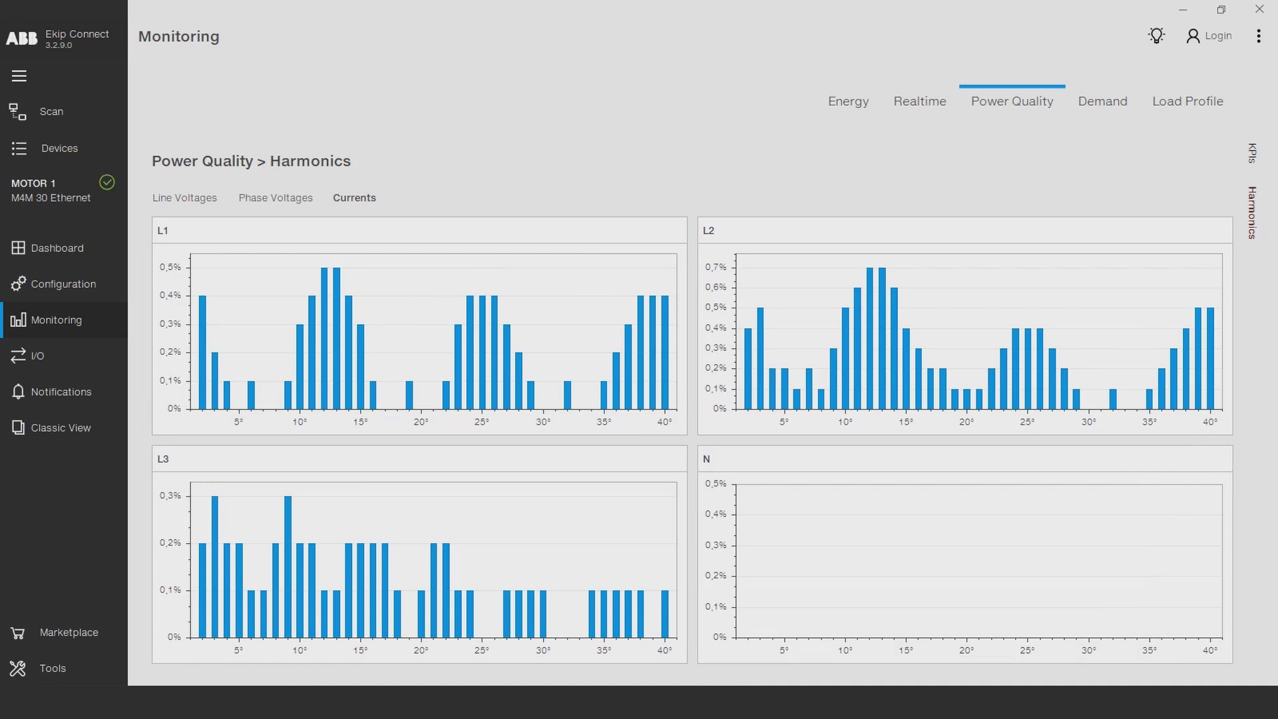
# - Display the load profile of total imported active power, look through the remaining profiles and start downloading the load profiles
pyautogui.click(1190, 100)
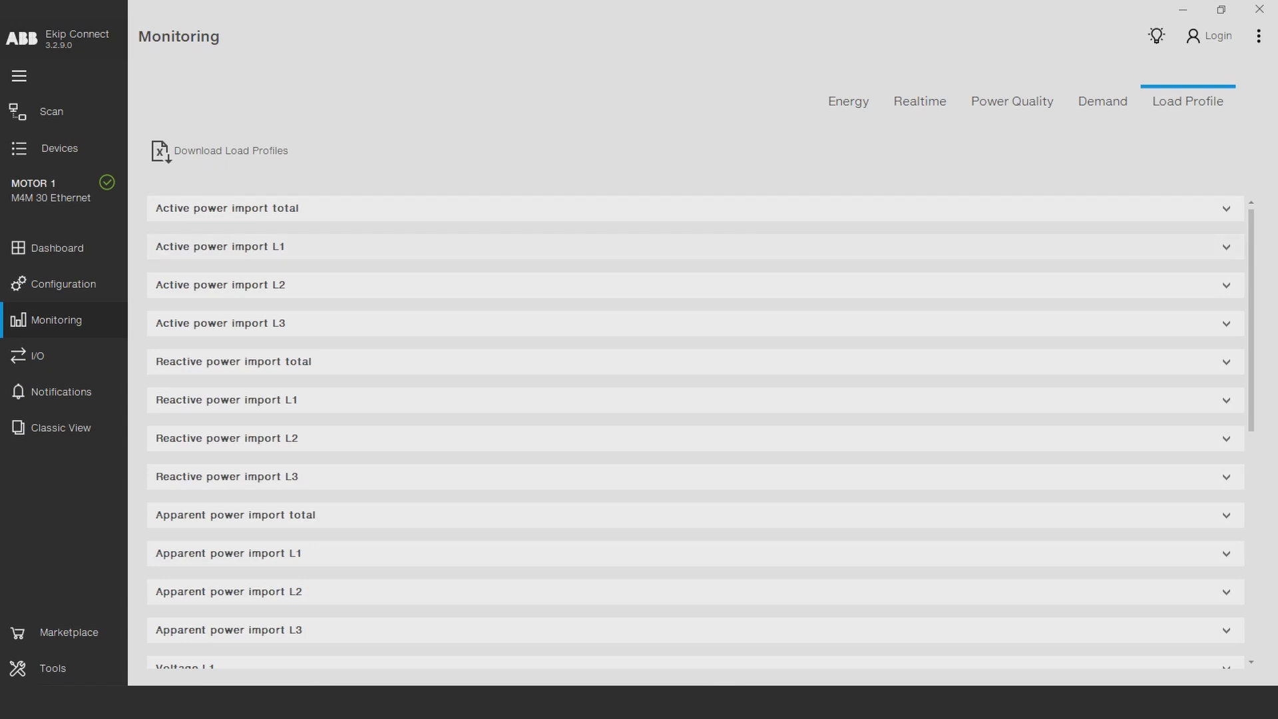
pyautogui.click(227, 208)
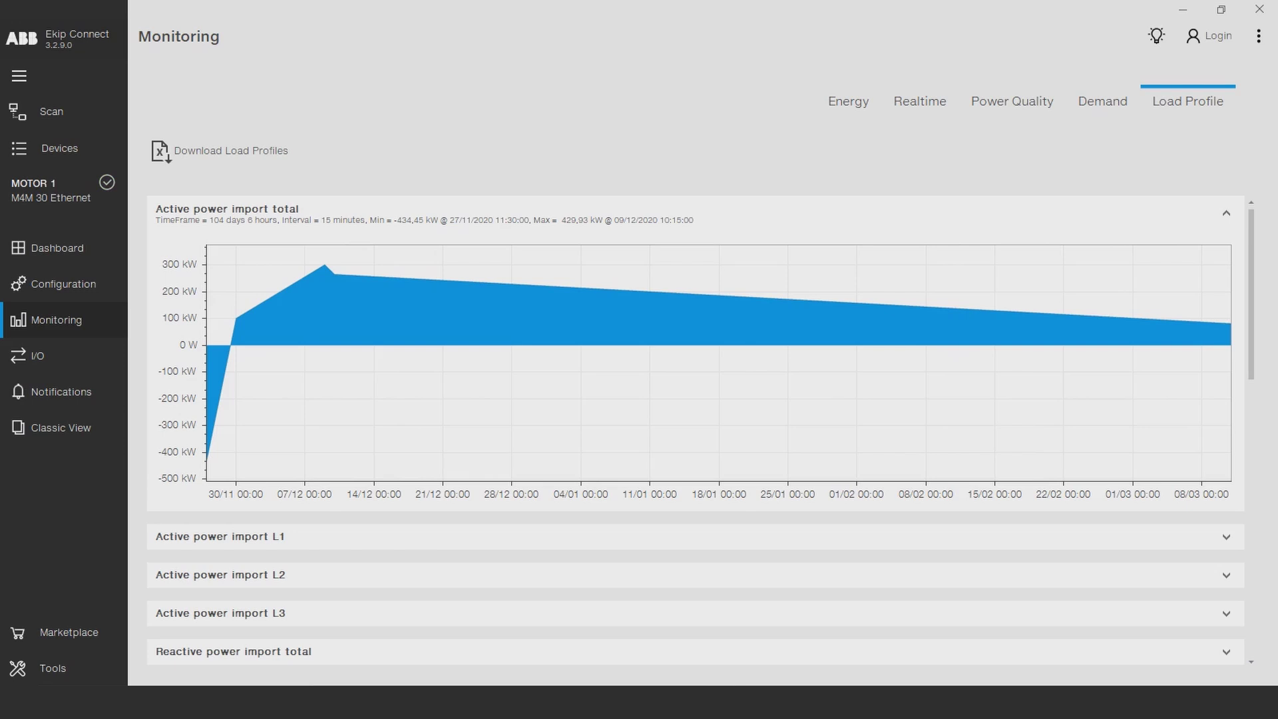
pyautogui.scroll(-10, 695, 433)
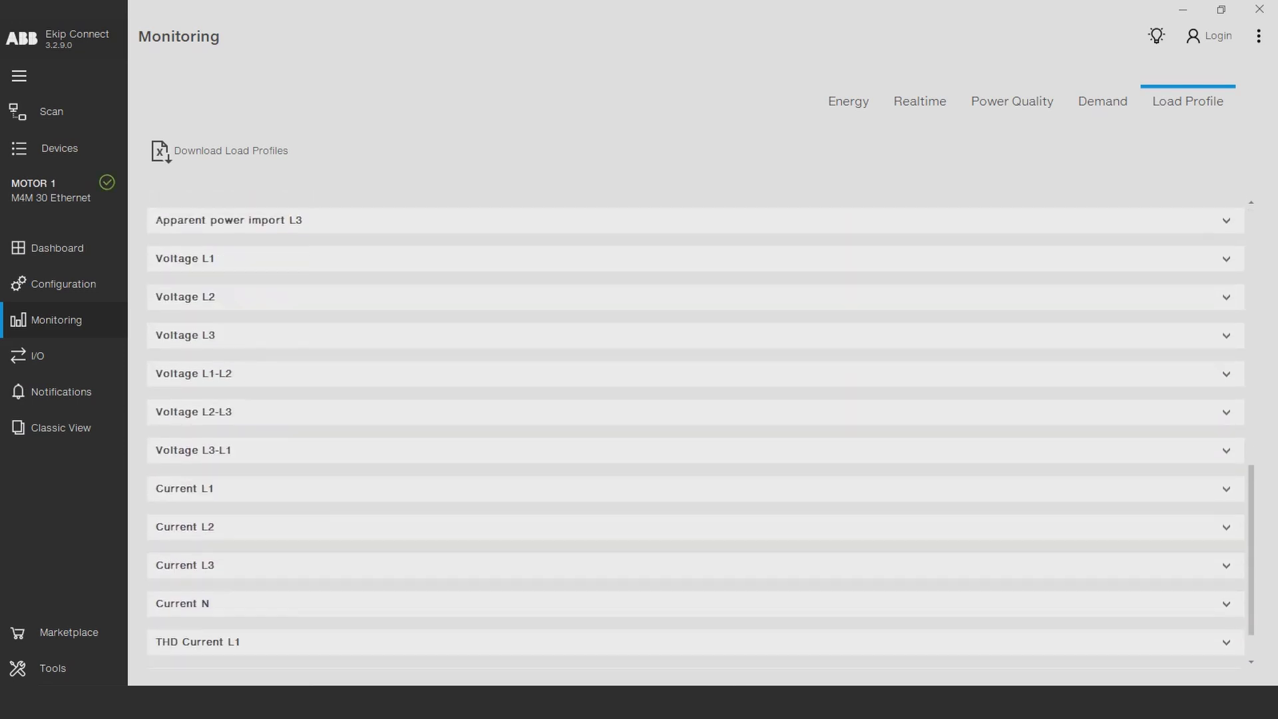
pyautogui.click(225, 149)
# - Open the device's I/O settings and expand the configuration of I/O 1, I/O 2, I/O 3 and I/O 4
pyautogui.click(38, 356)
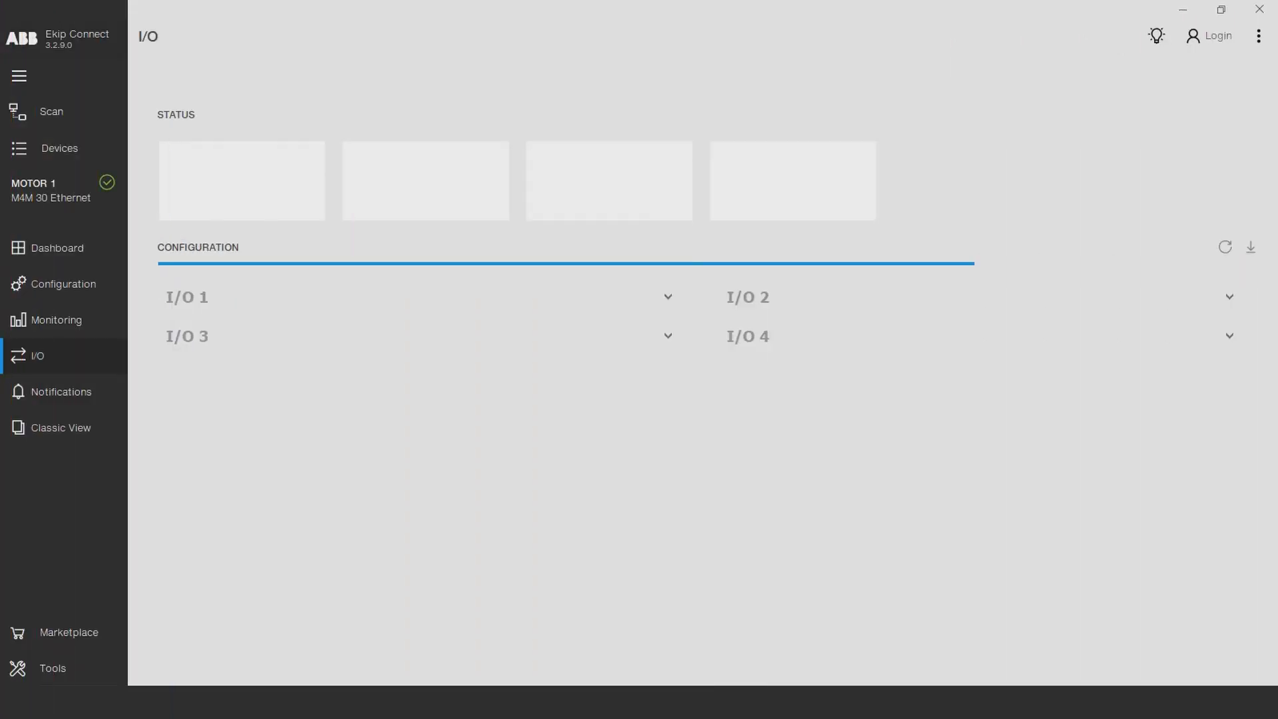
pyautogui.click(668, 297)
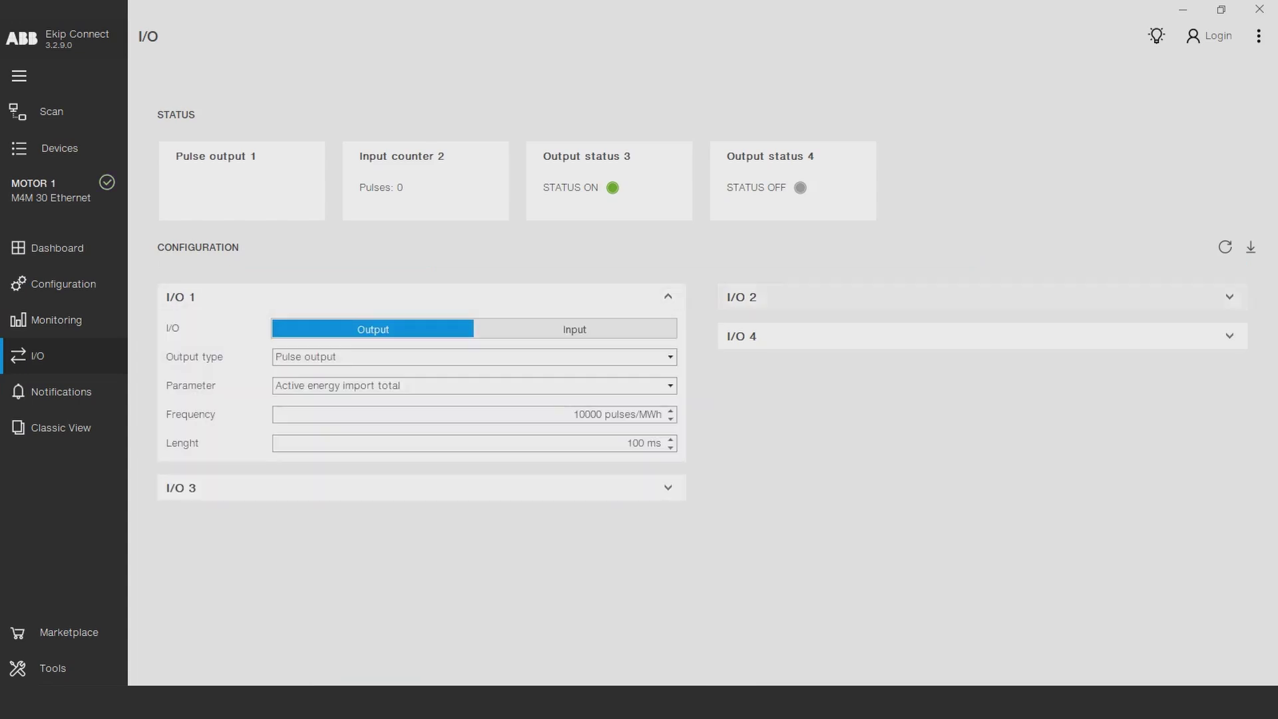
pyautogui.click(1229, 297)
pyautogui.click(667, 487)
pyautogui.click(1229, 487)
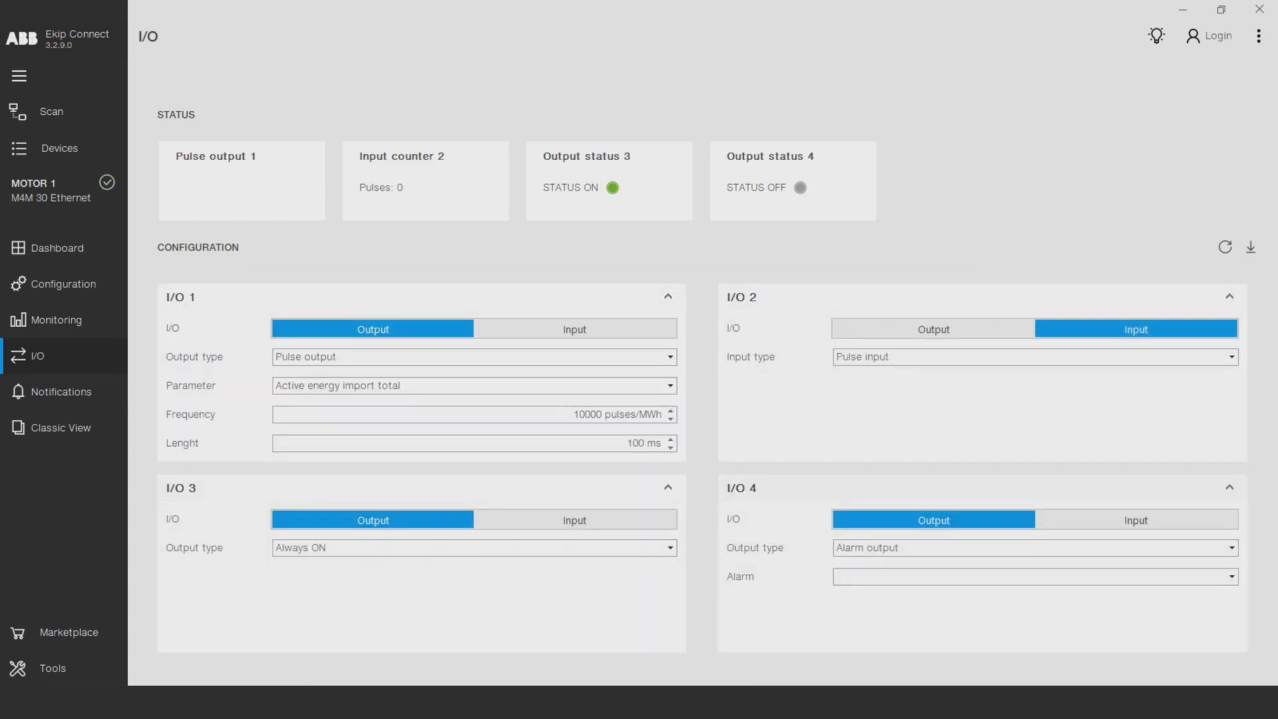
# - Try I/O 1 as an input to view the available input types, and restore it as an output of type Pulse output
pyautogui.click(474, 357)
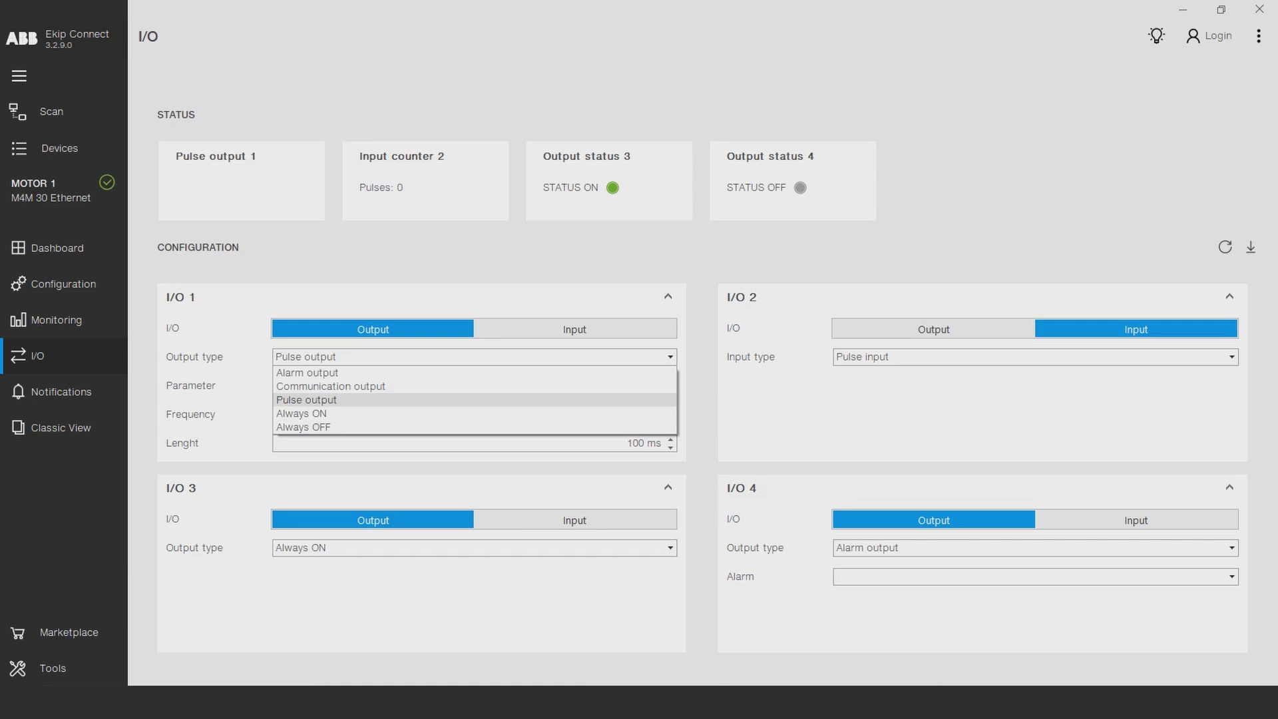
pyautogui.click(574, 329)
pyautogui.click(474, 357)
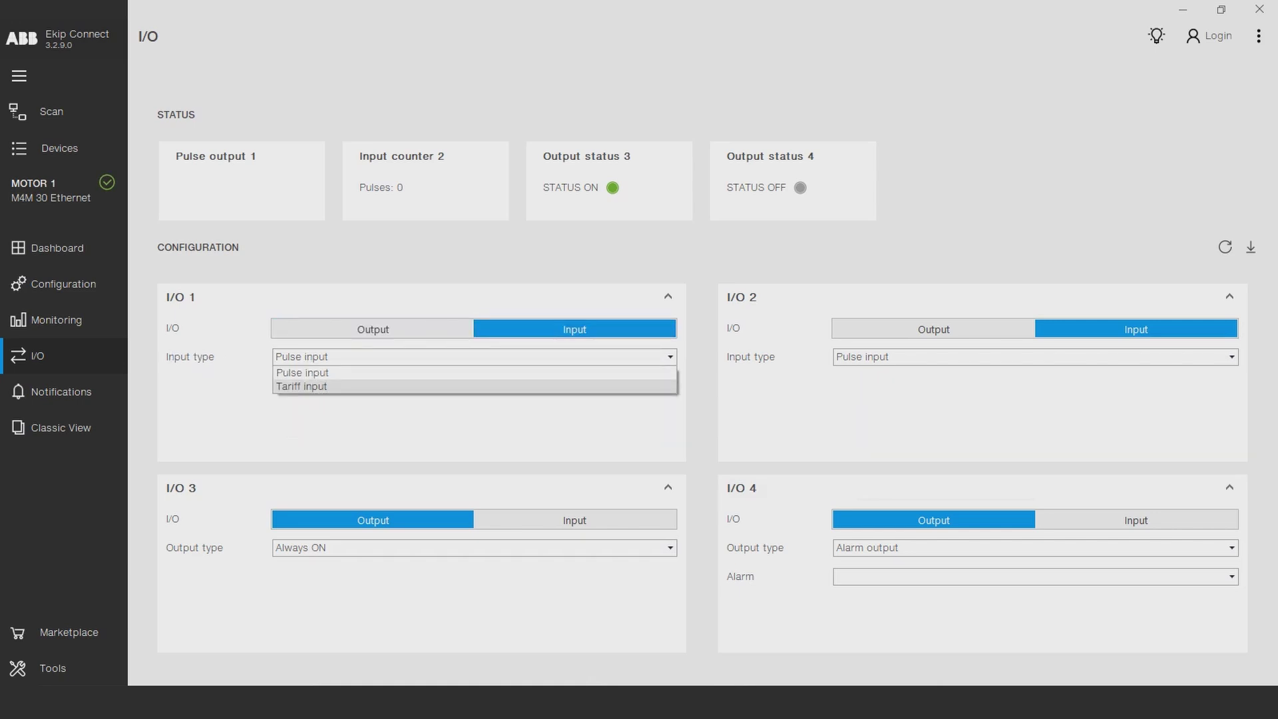
pyautogui.click(373, 329)
pyautogui.hotkey('alt', 'Down')
pyautogui.press('Down')
pyautogui.press('Down')
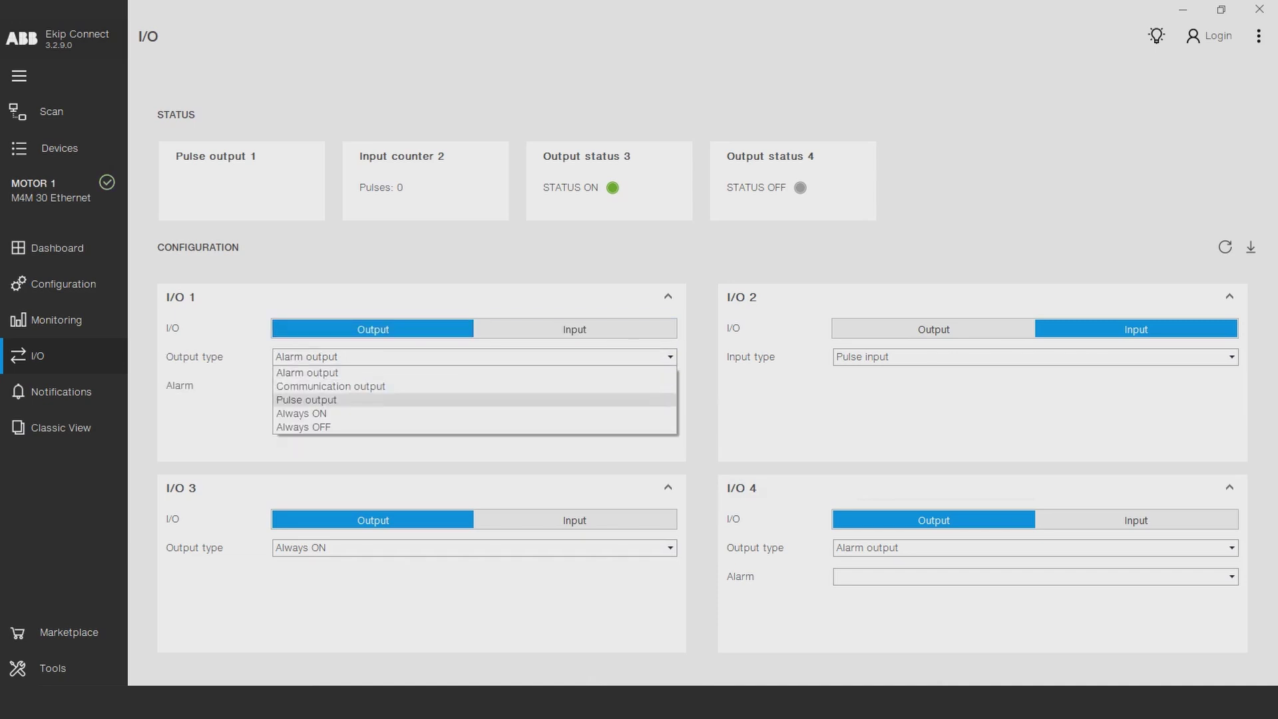
pyautogui.press('Return')
# - Configure I/O 4 as an alarm output linked to alarm 1: Voltage L3
pyautogui.click(1035, 547)
pyautogui.click(1034, 563)
pyautogui.click(1034, 576)
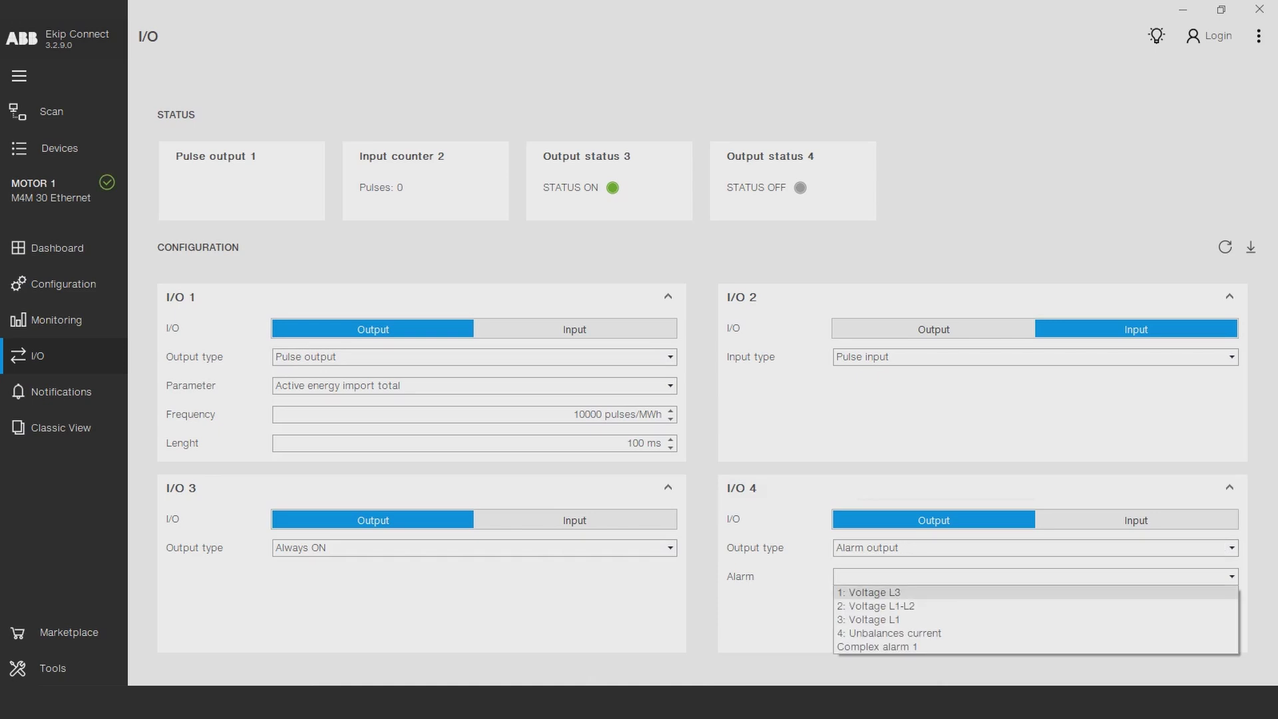
pyautogui.click(1035, 592)
# - Switch I/O 3 to input to view its input types, and return it to output with the Alarm output type
pyautogui.click(574, 520)
pyautogui.click(474, 548)
pyautogui.press('Return')
pyautogui.click(373, 520)
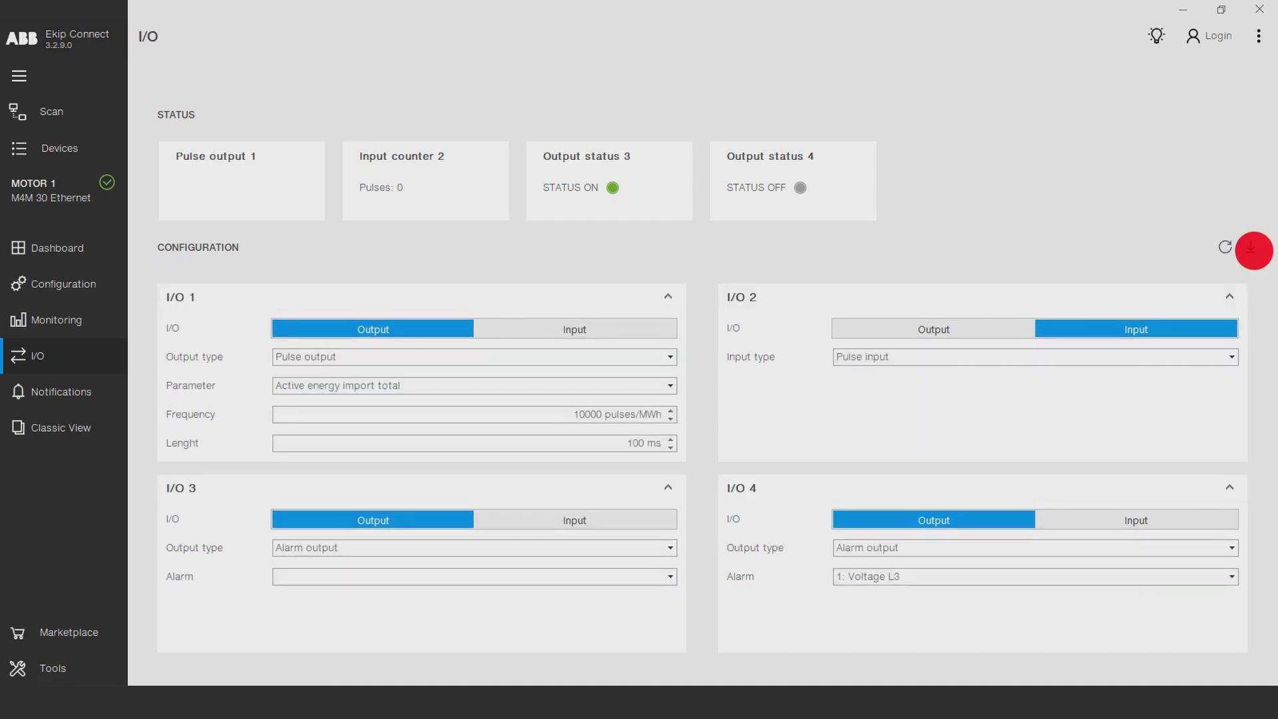
# - Open the device's notifications overview to check alarms, warnings and errors
pyautogui.click(61, 392)
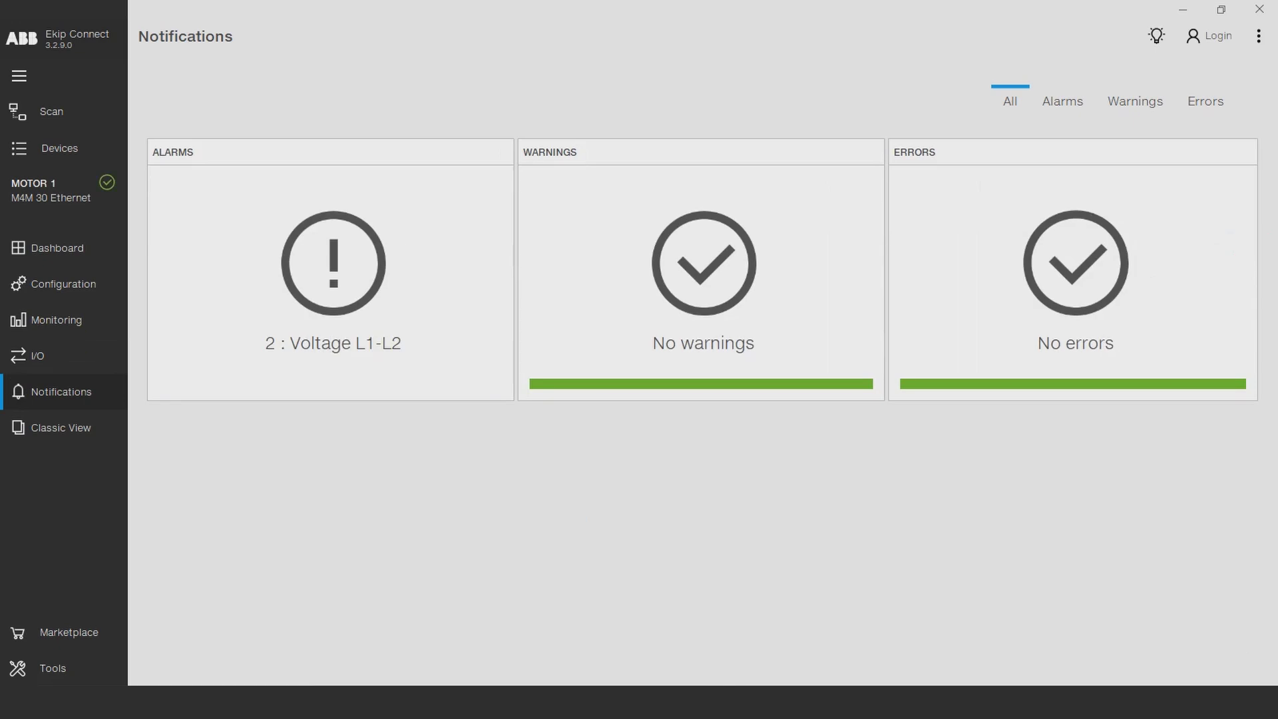